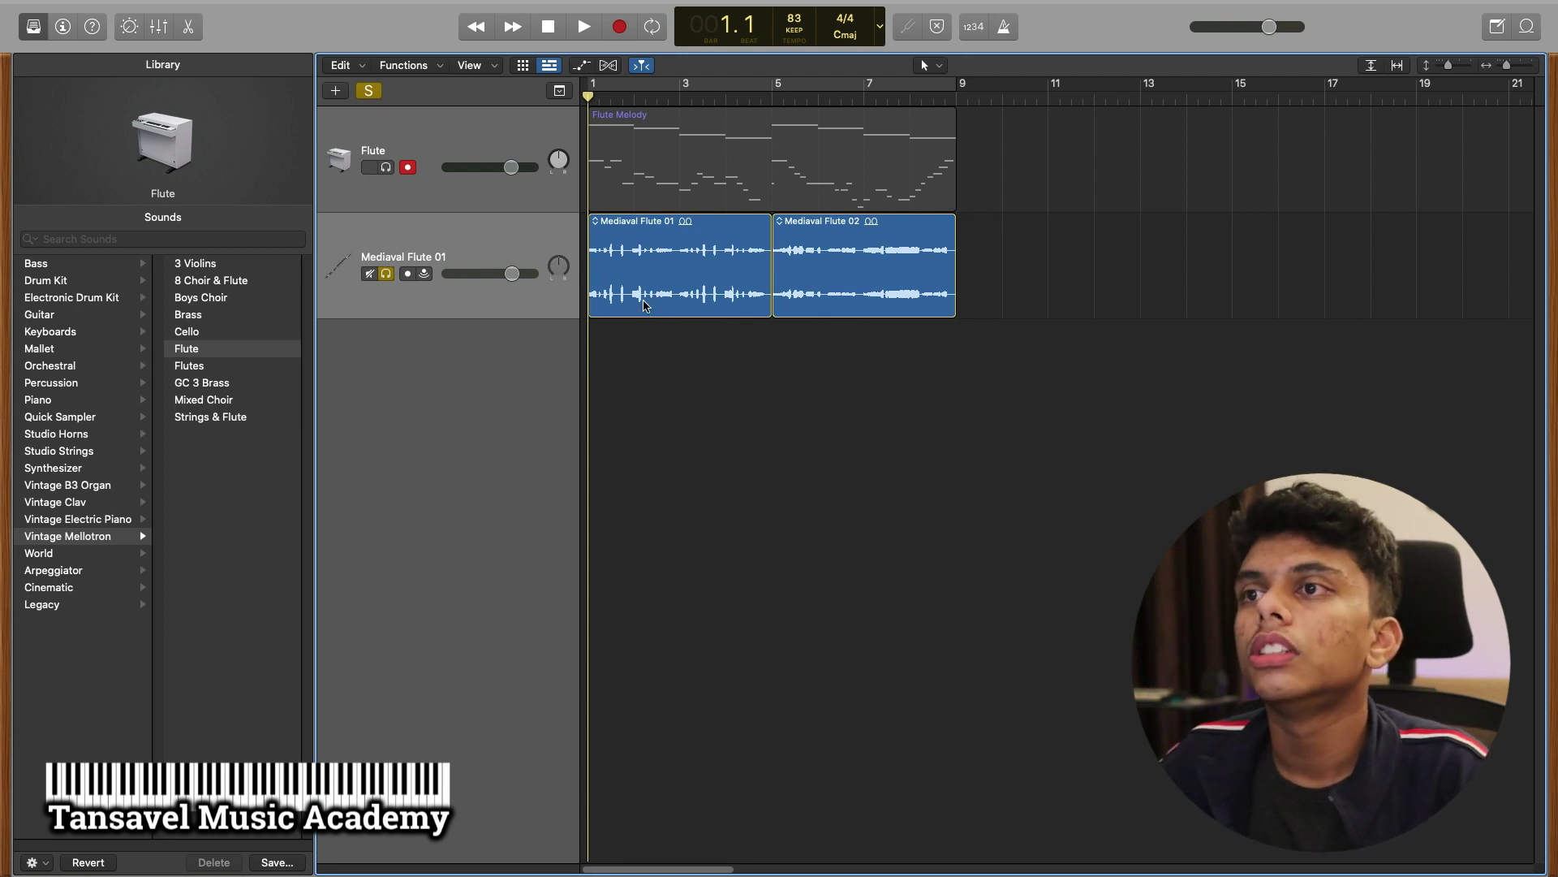
Step: Open the Mediaval Flute 01 region in the audio track editor and enlarge the editor area
click(642, 304)
double_click(642, 304)
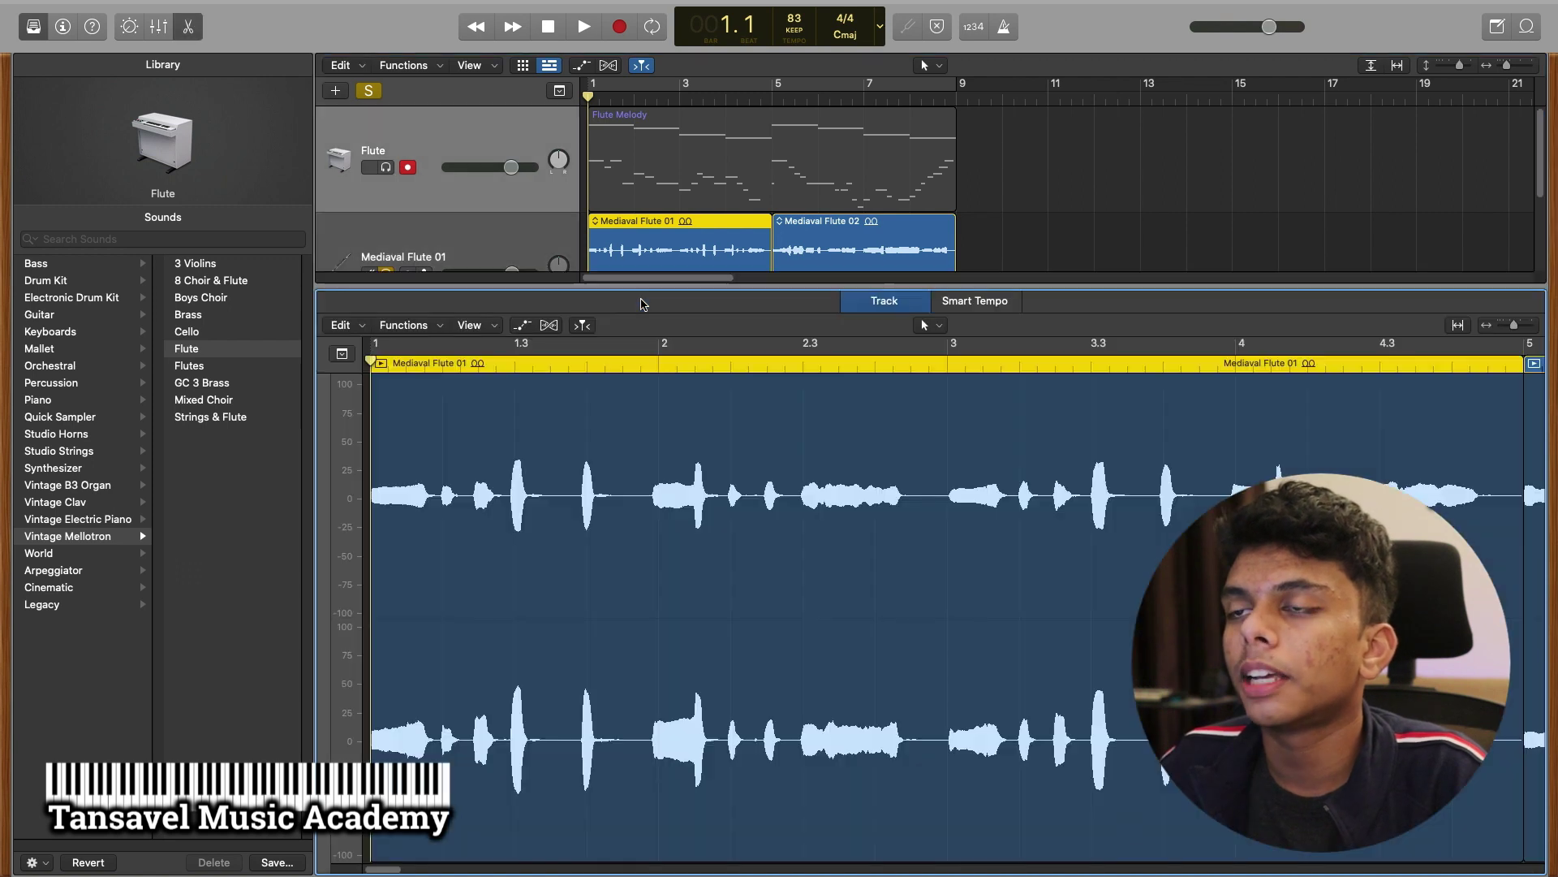
drag(801, 286, 784, 131)
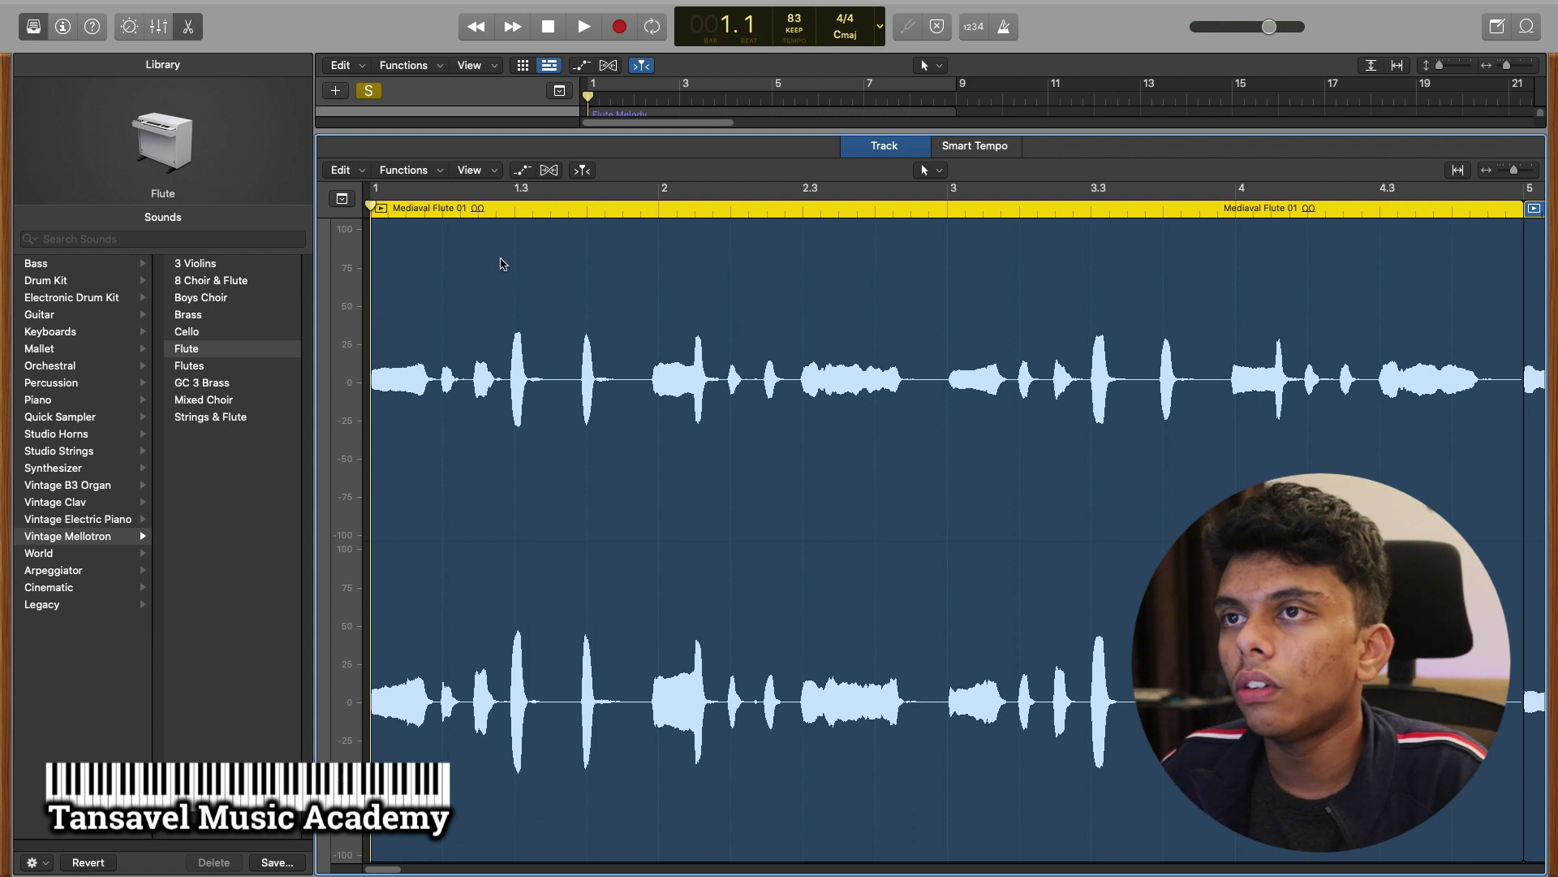
Step: Show volume automation for the Mediaval Flute 01 region and add a +0.1 dB automation point near its start, reopening the region in the editor
click(519, 171)
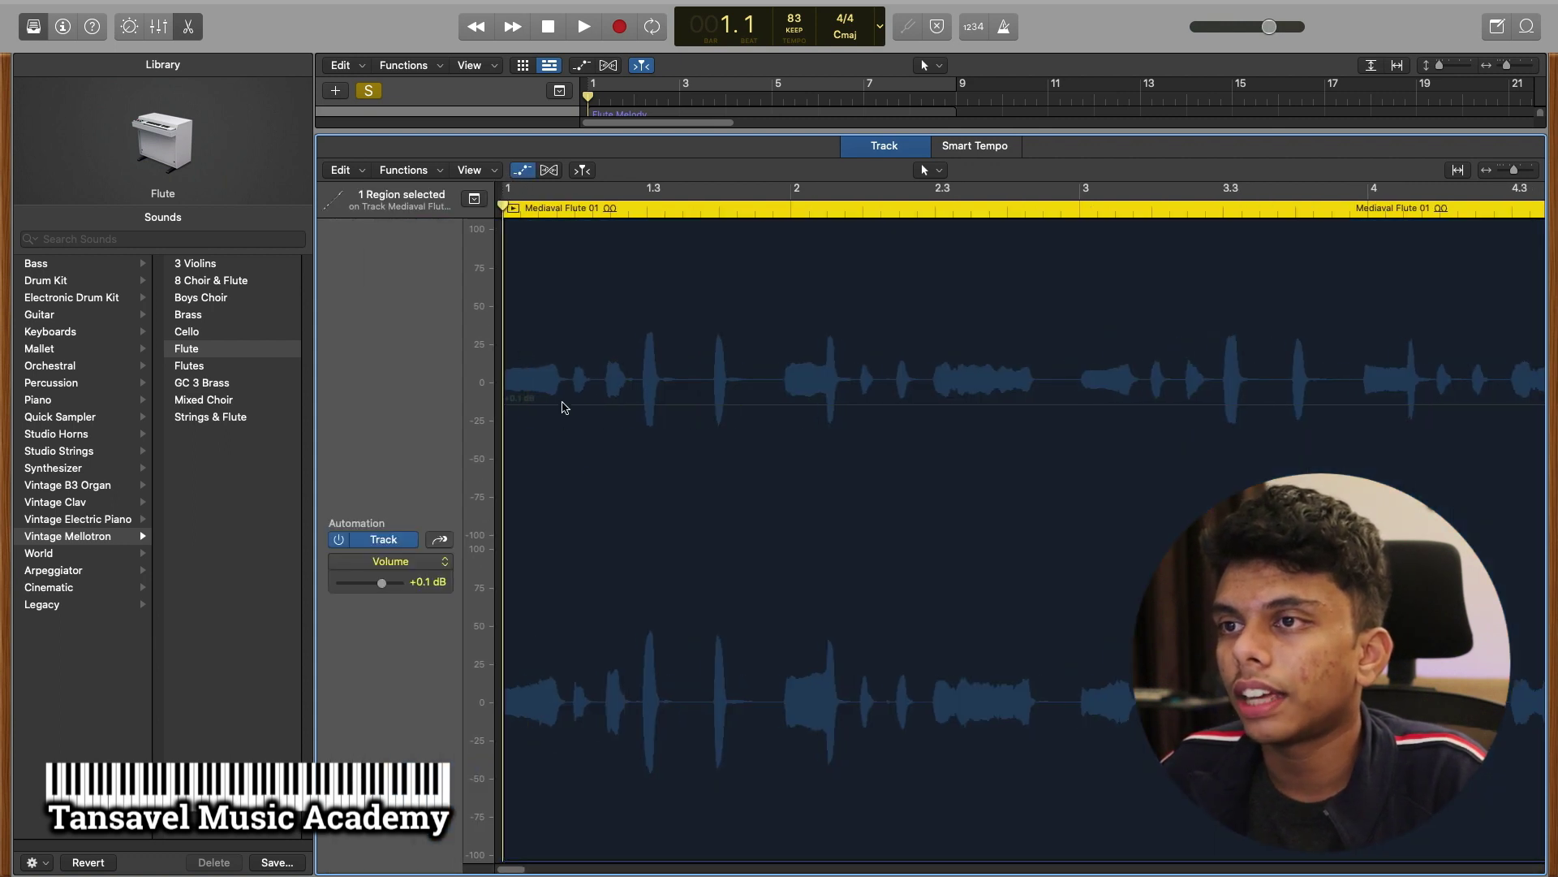
click(552, 403)
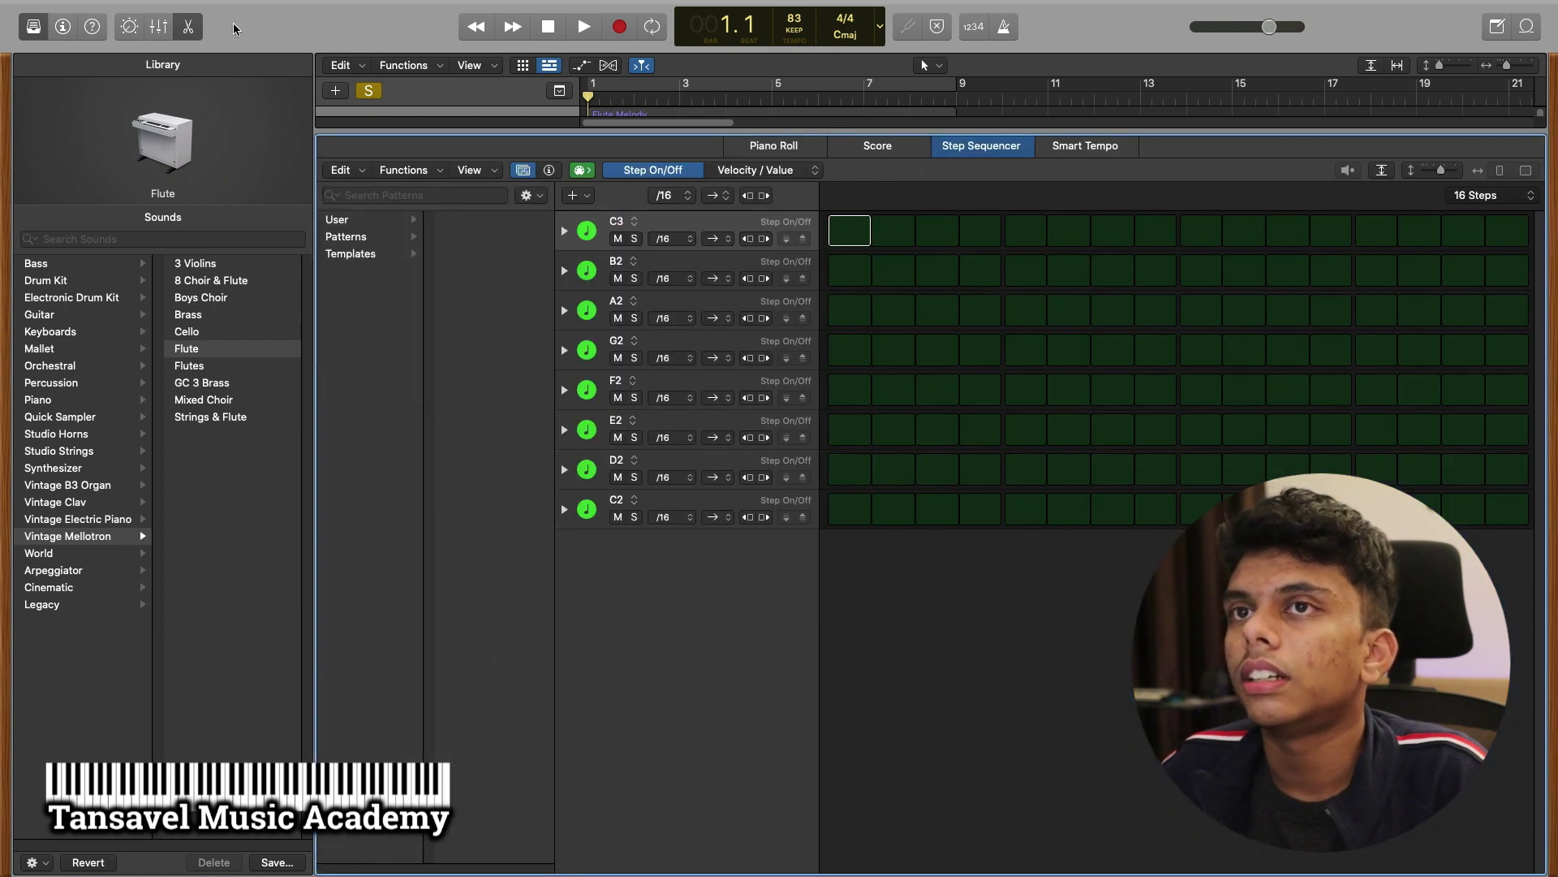
click(185, 28)
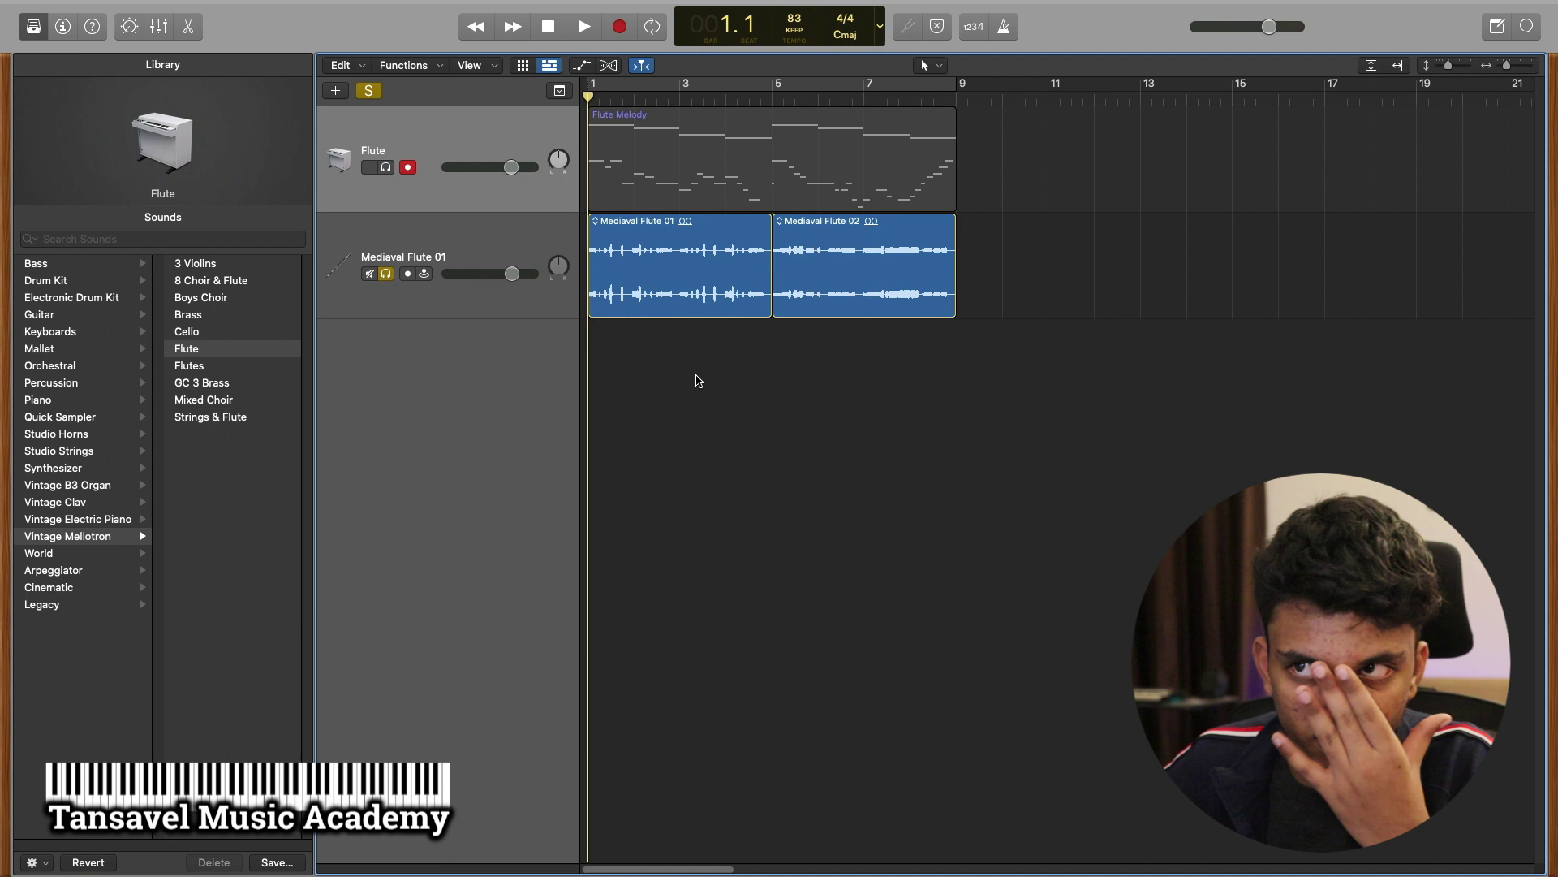
double_click(648, 294)
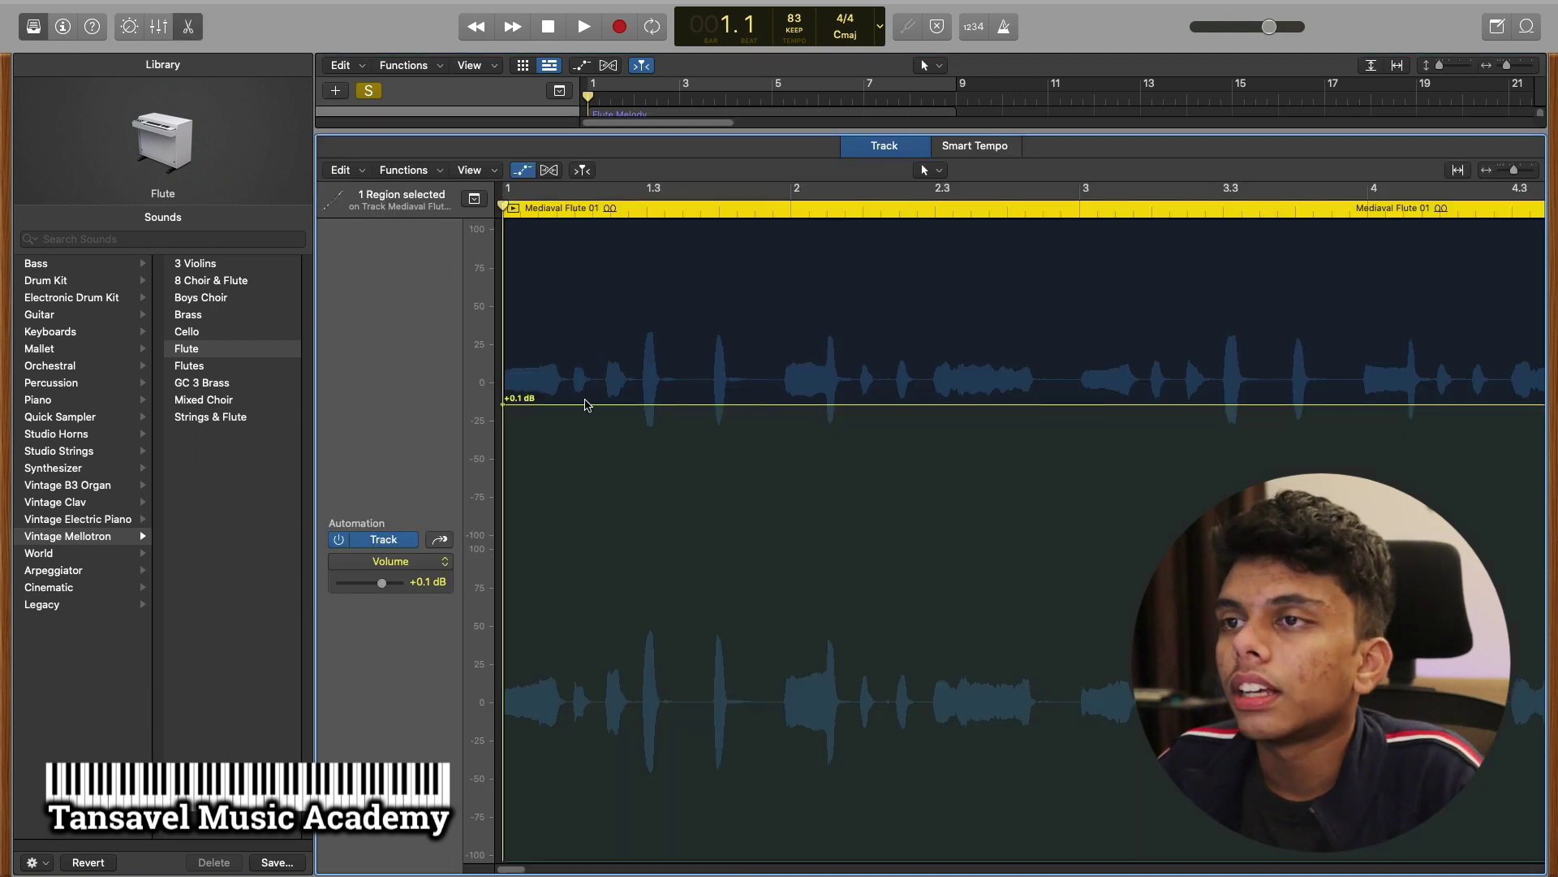
click(567, 405)
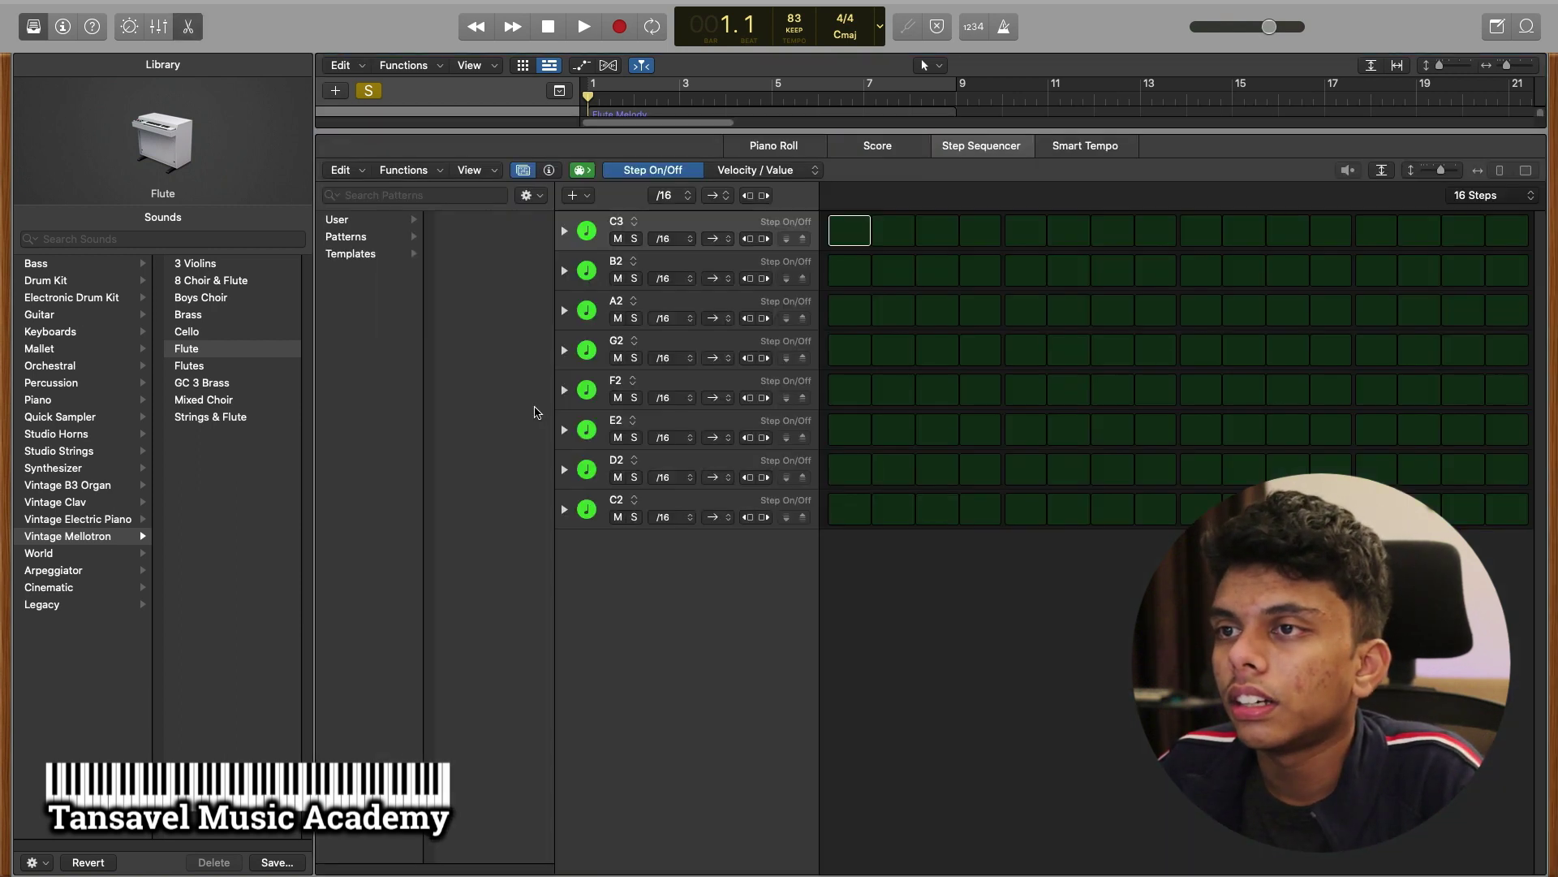
click(189, 28)
click(641, 282)
double_click(642, 294)
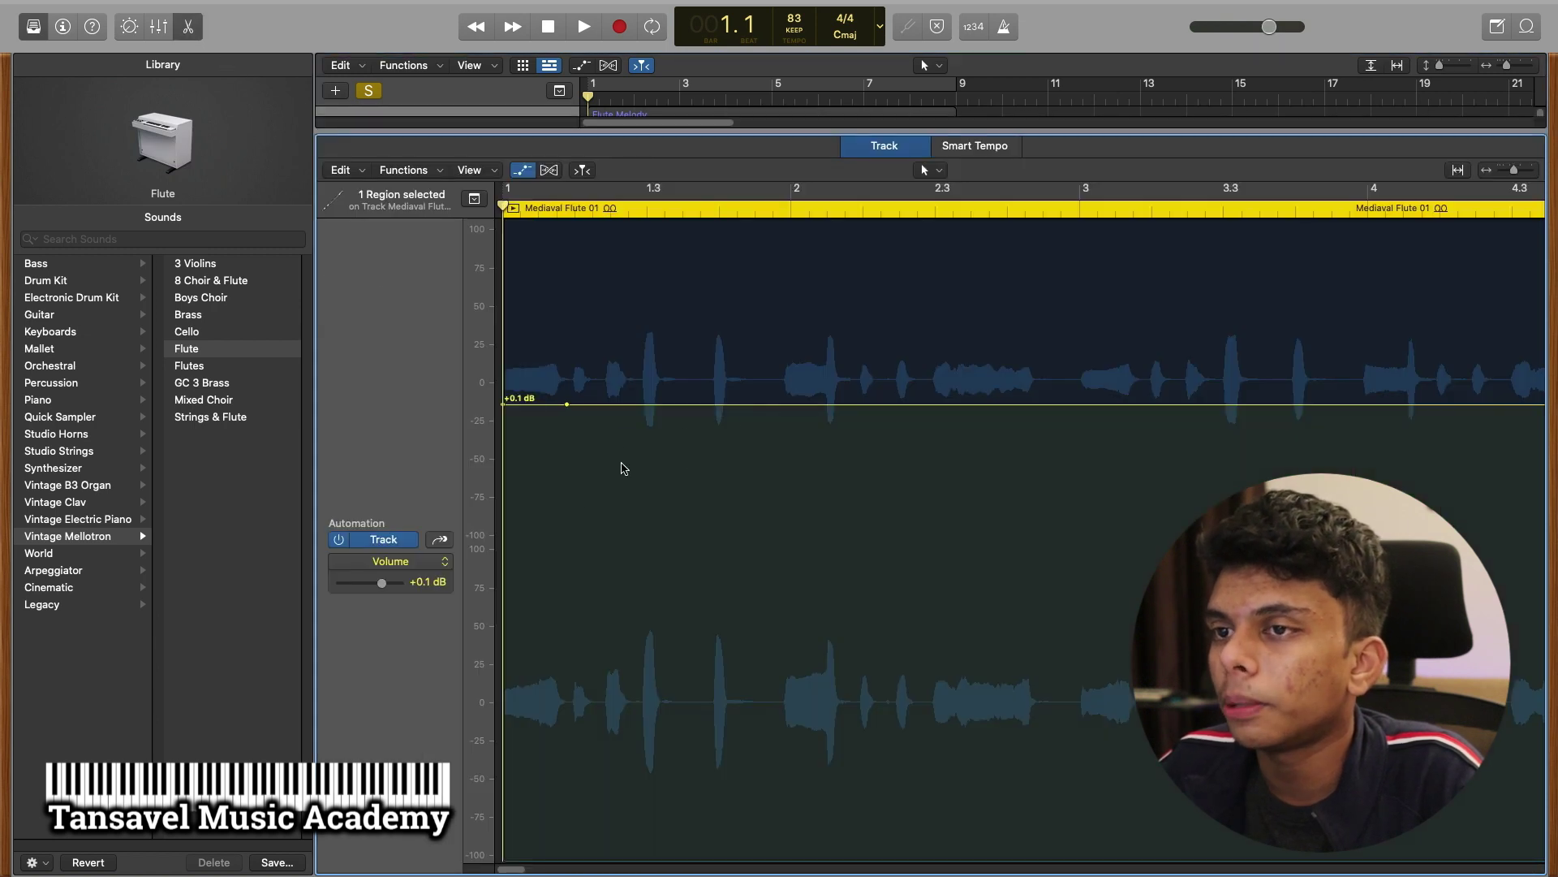
Step: Hide the automation in the track editor and reopen the plain waveform view of the flute region
click(398, 561)
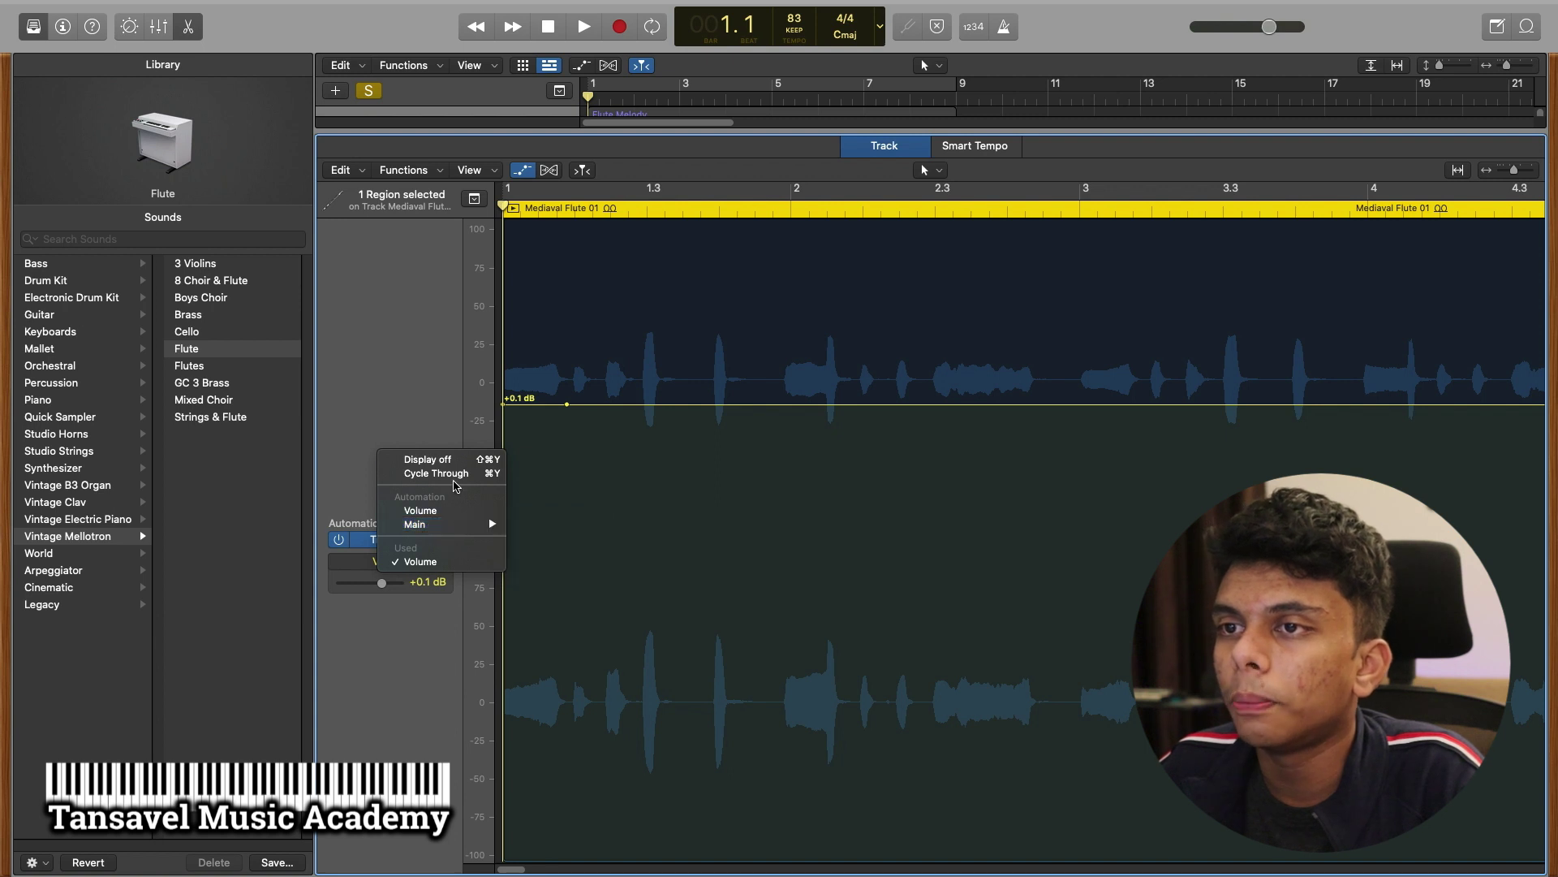
click(436, 353)
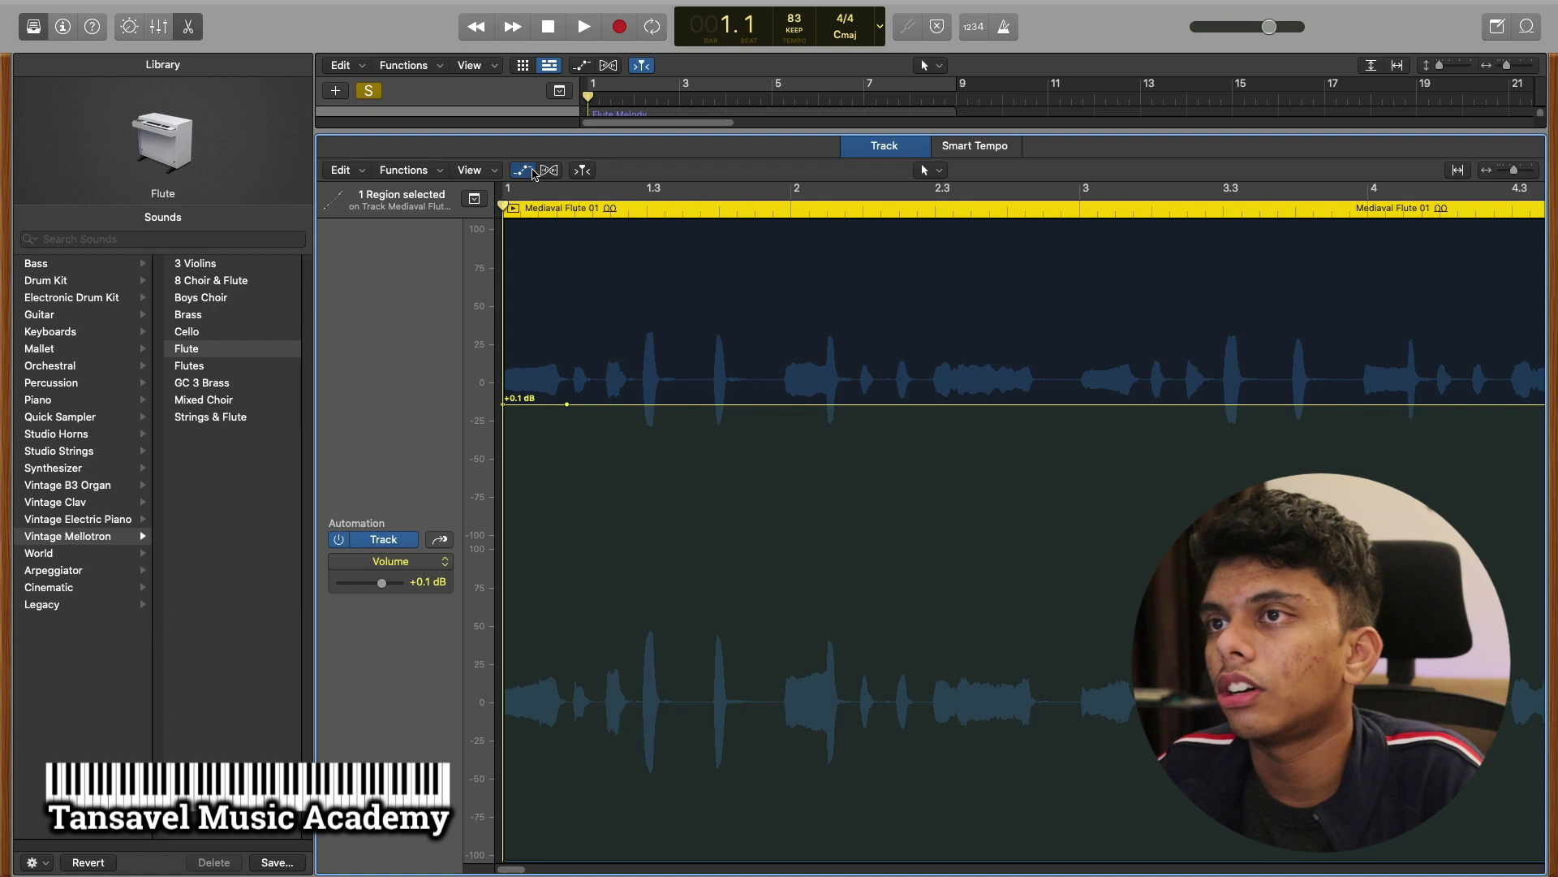
click(532, 172)
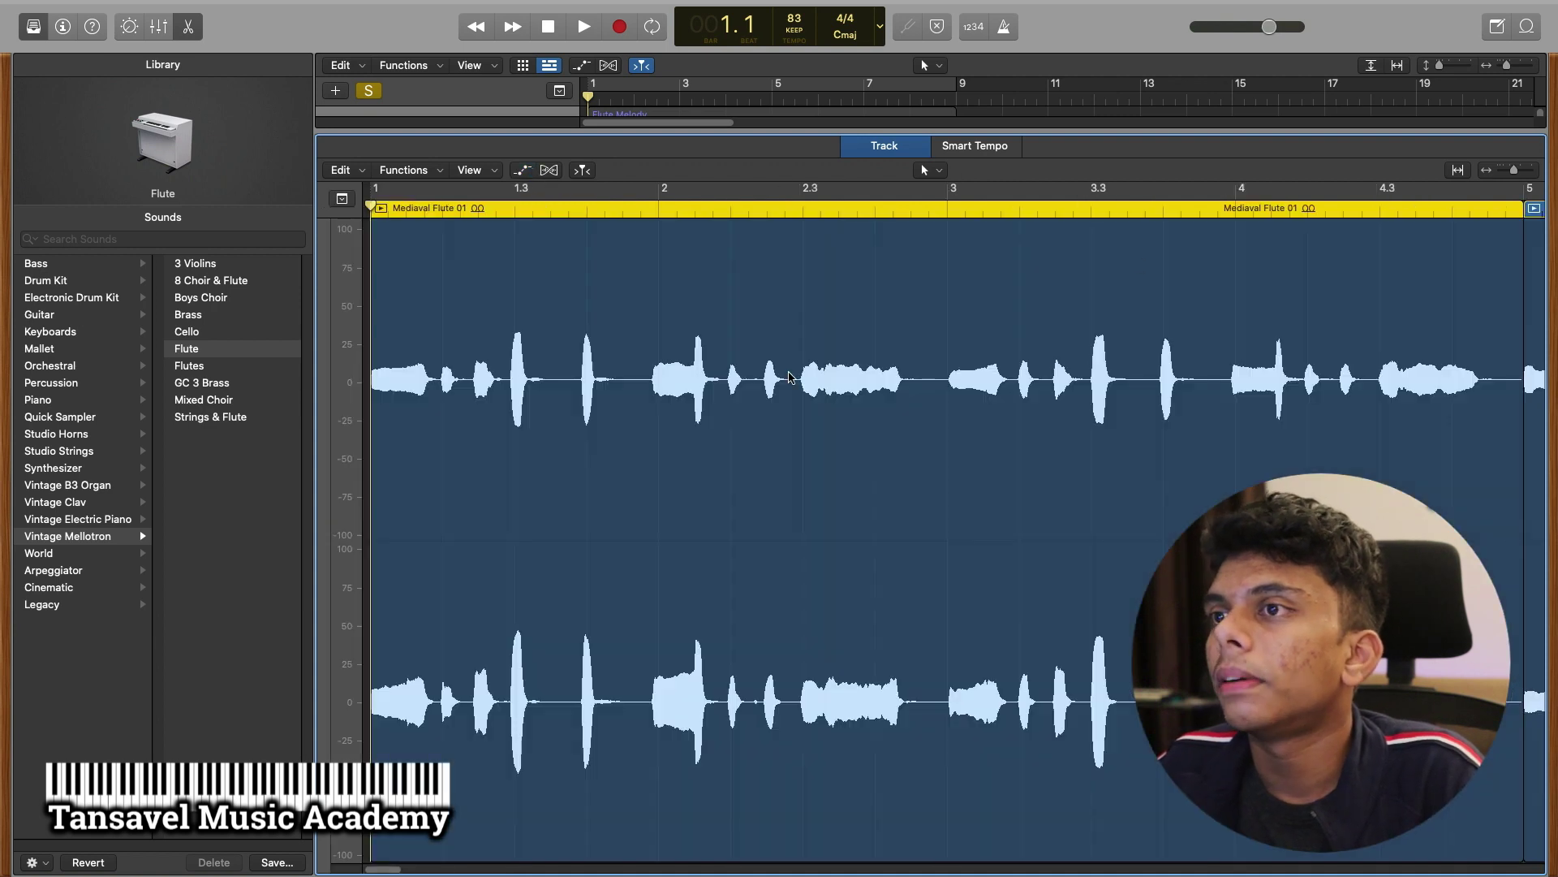
key(e)
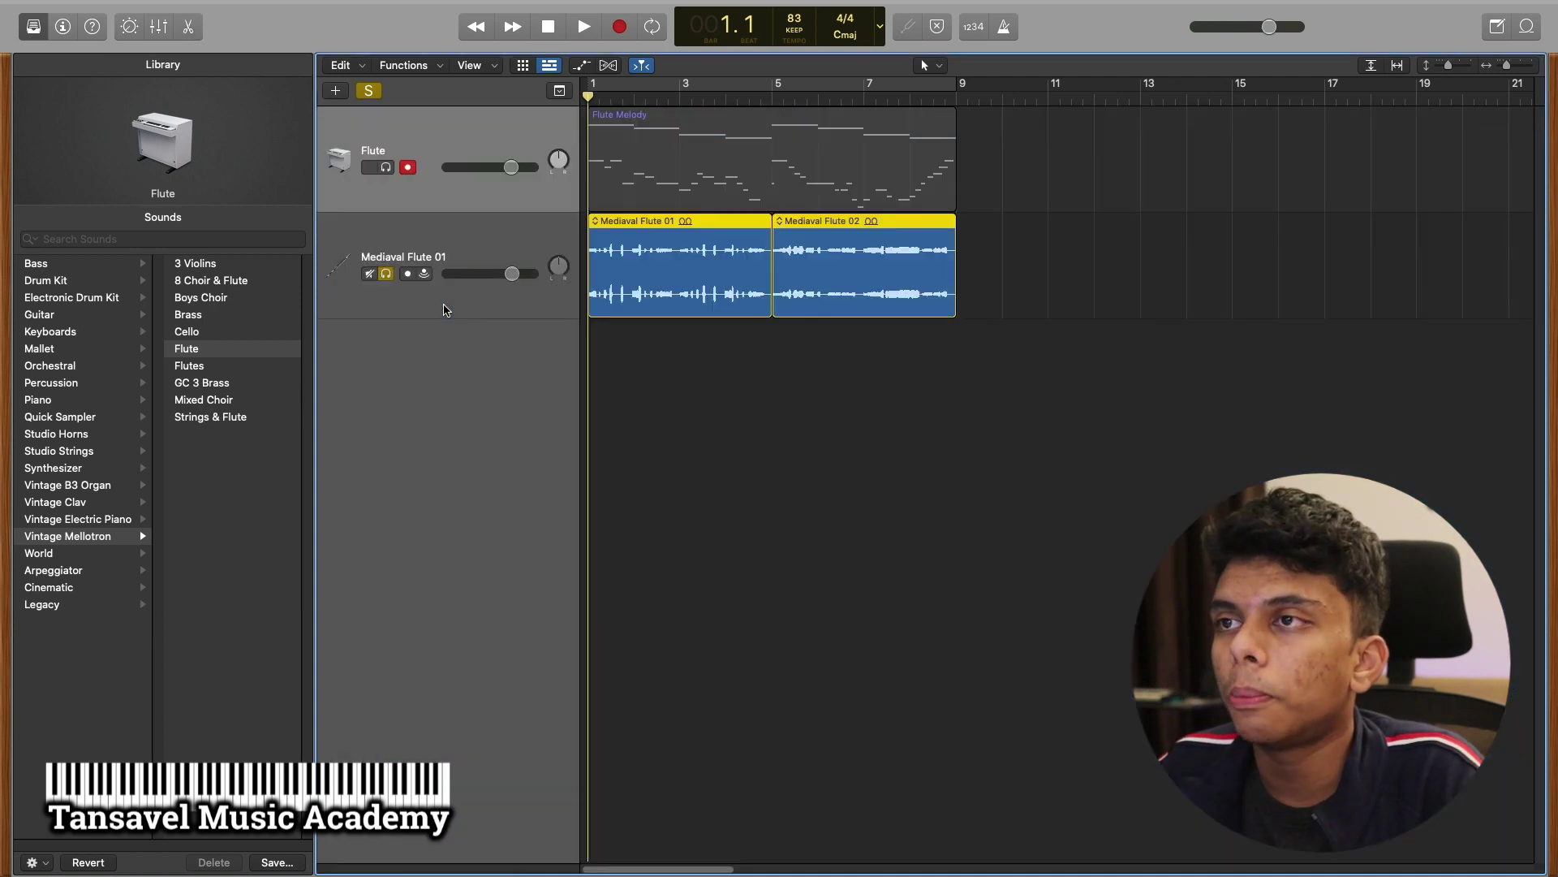
key(e)
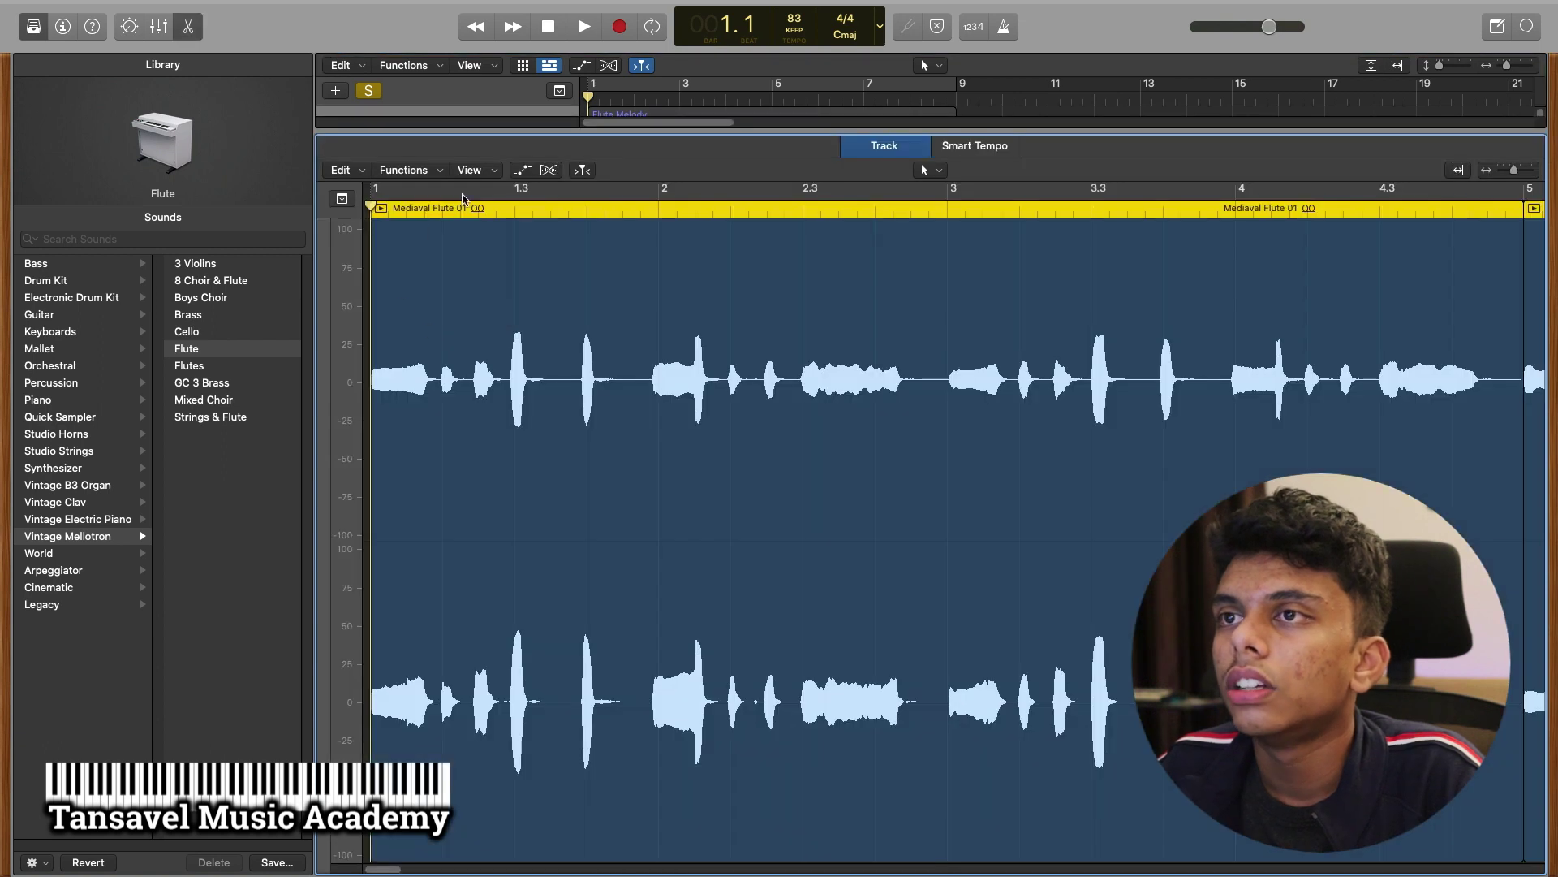
Step: Split the Mediaval Flute 01 region with the Scissors tool at 1.3.4.161 and again just before bar 2
click(941, 174)
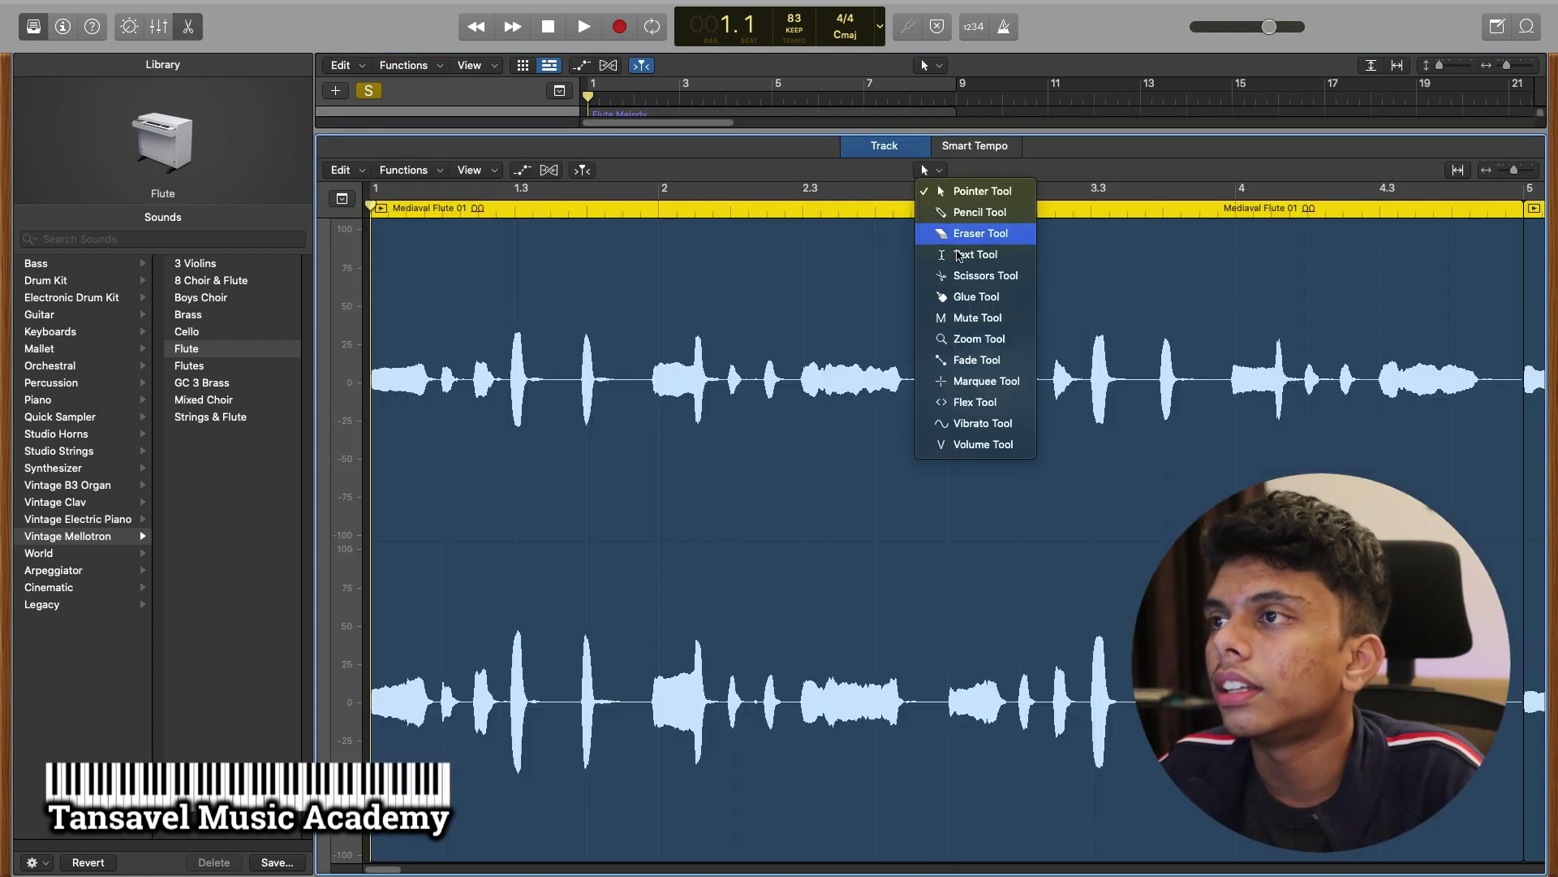
click(964, 274)
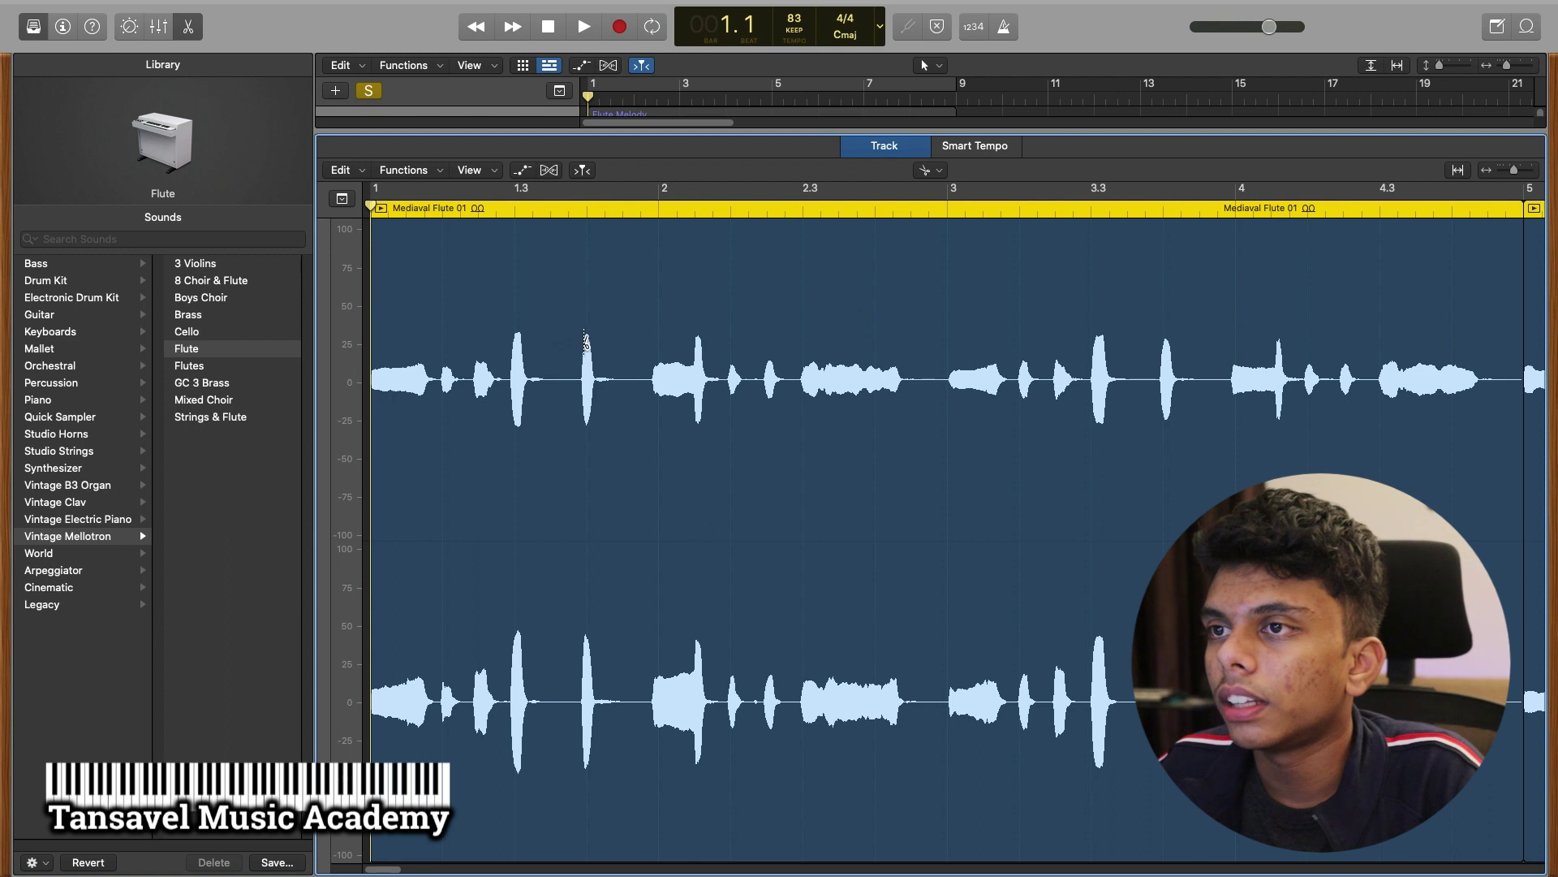
click(583, 337)
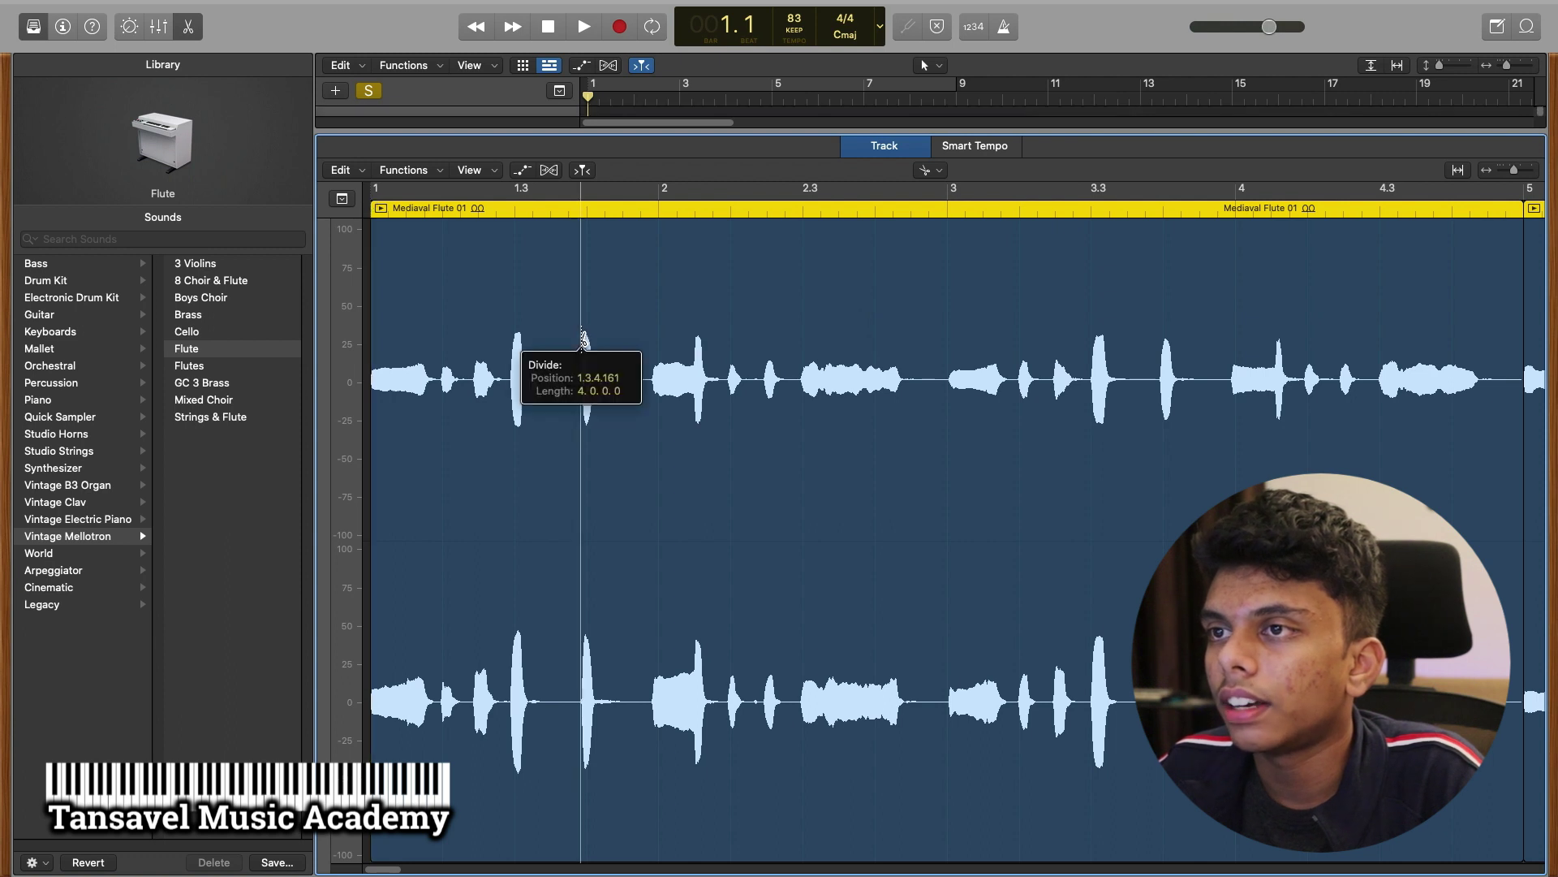
click(652, 338)
Step: Move the short slice located just before bar 2 to about beat 2 of bar 1 using the Pointer tool
click(621, 212)
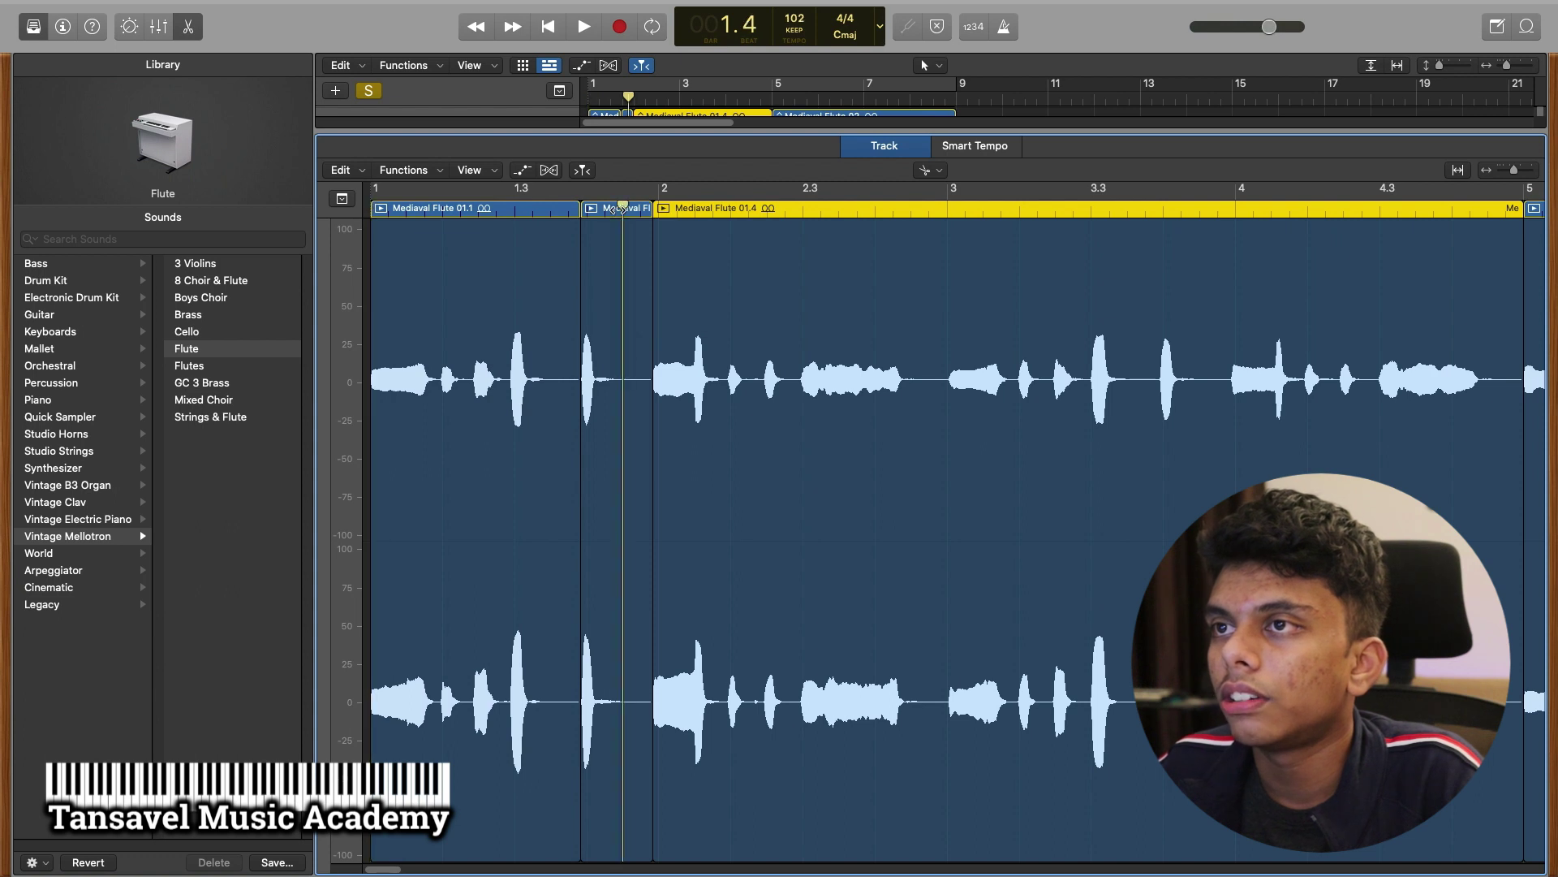
right_click(614, 258)
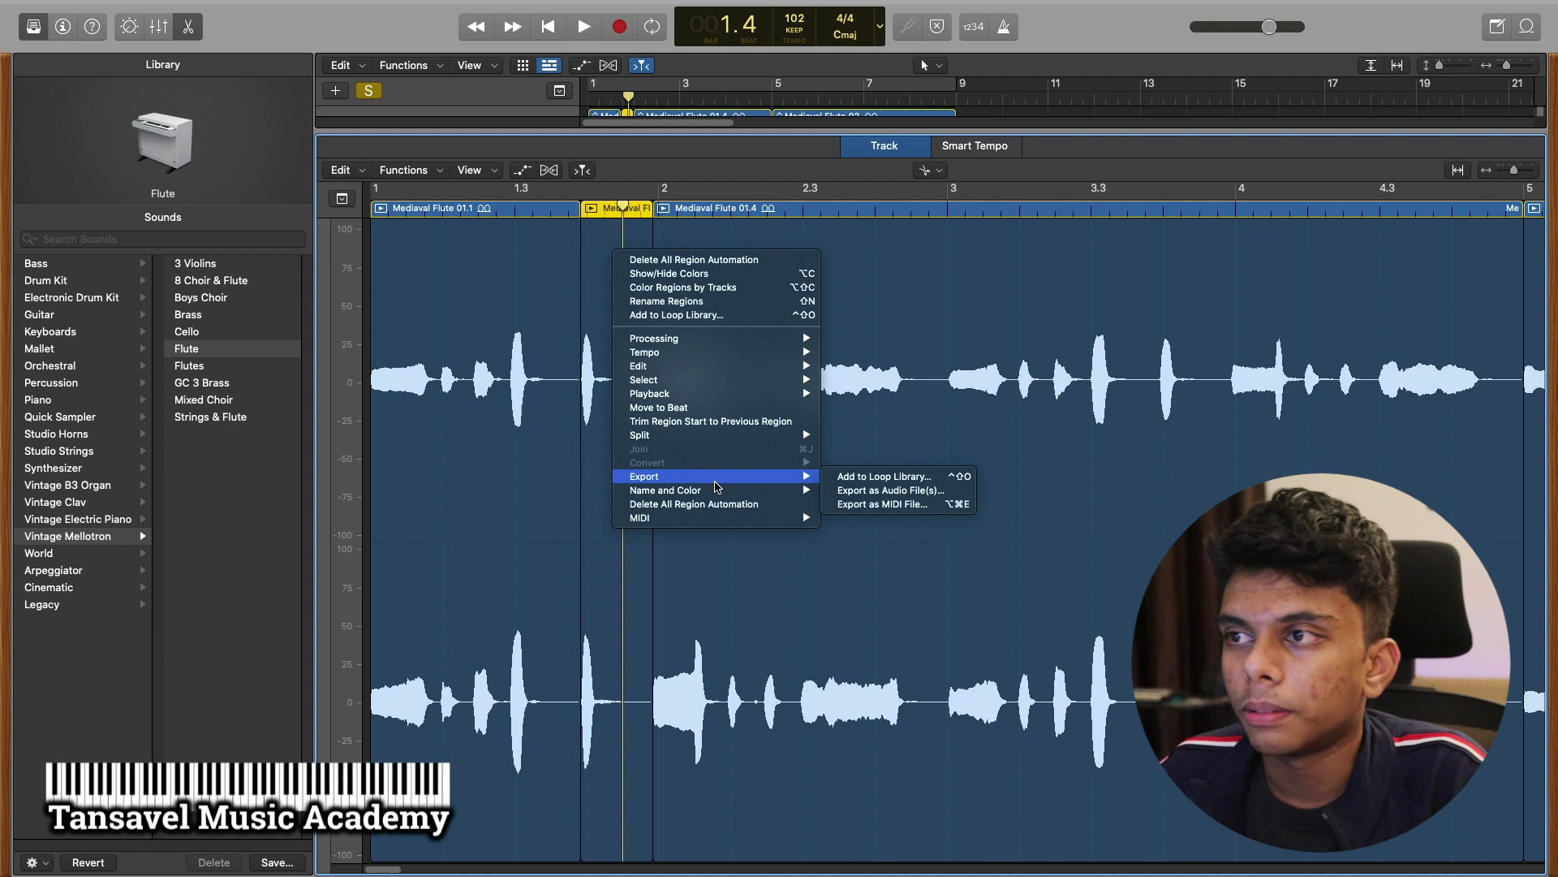
click(723, 177)
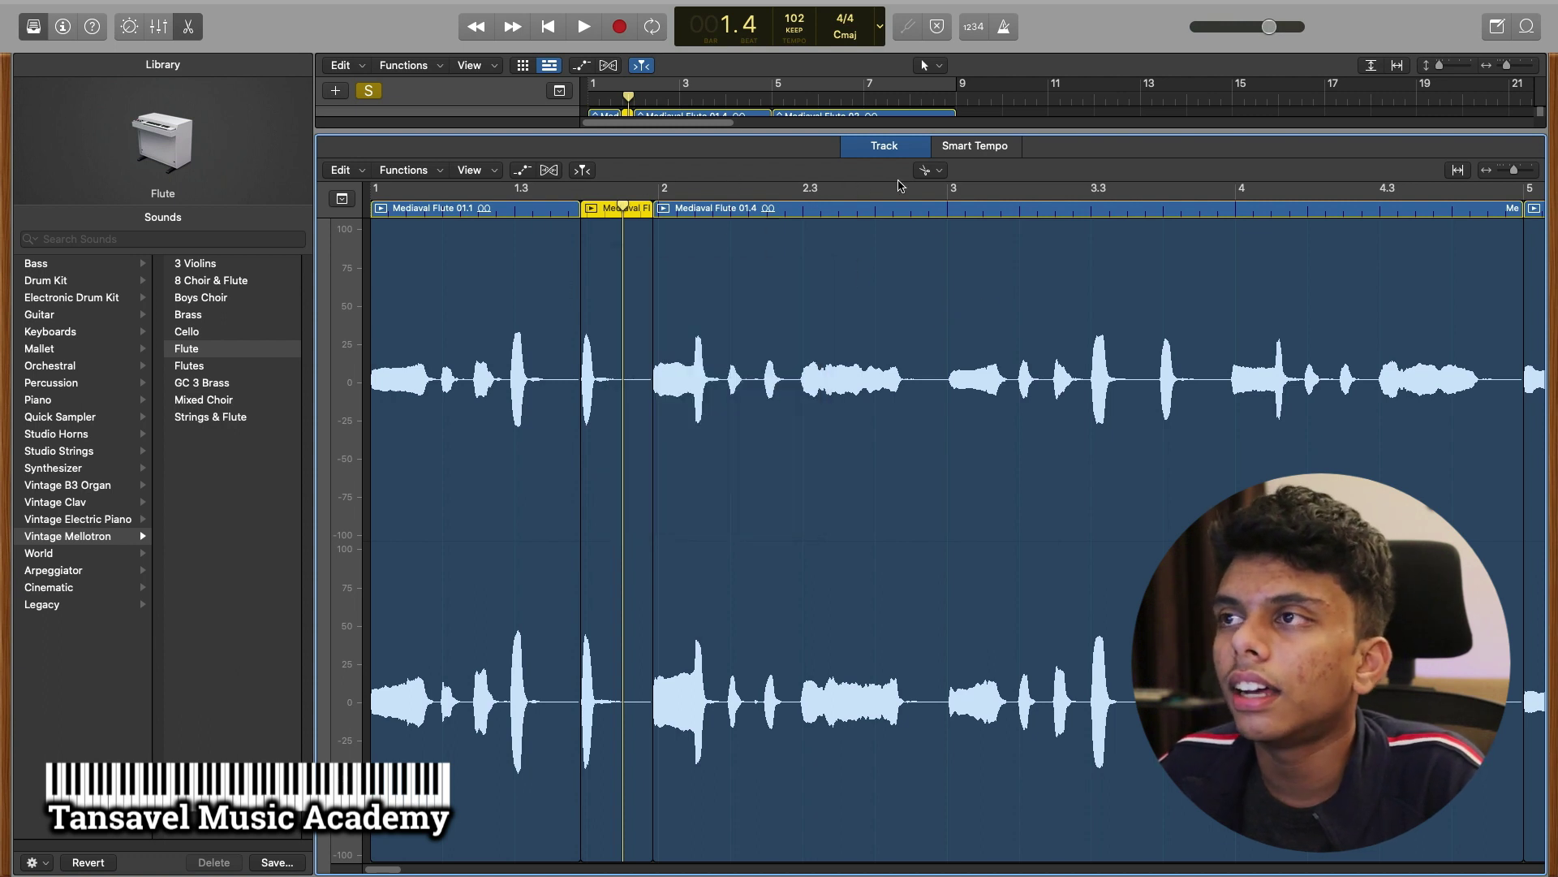
click(938, 171)
click(634, 217)
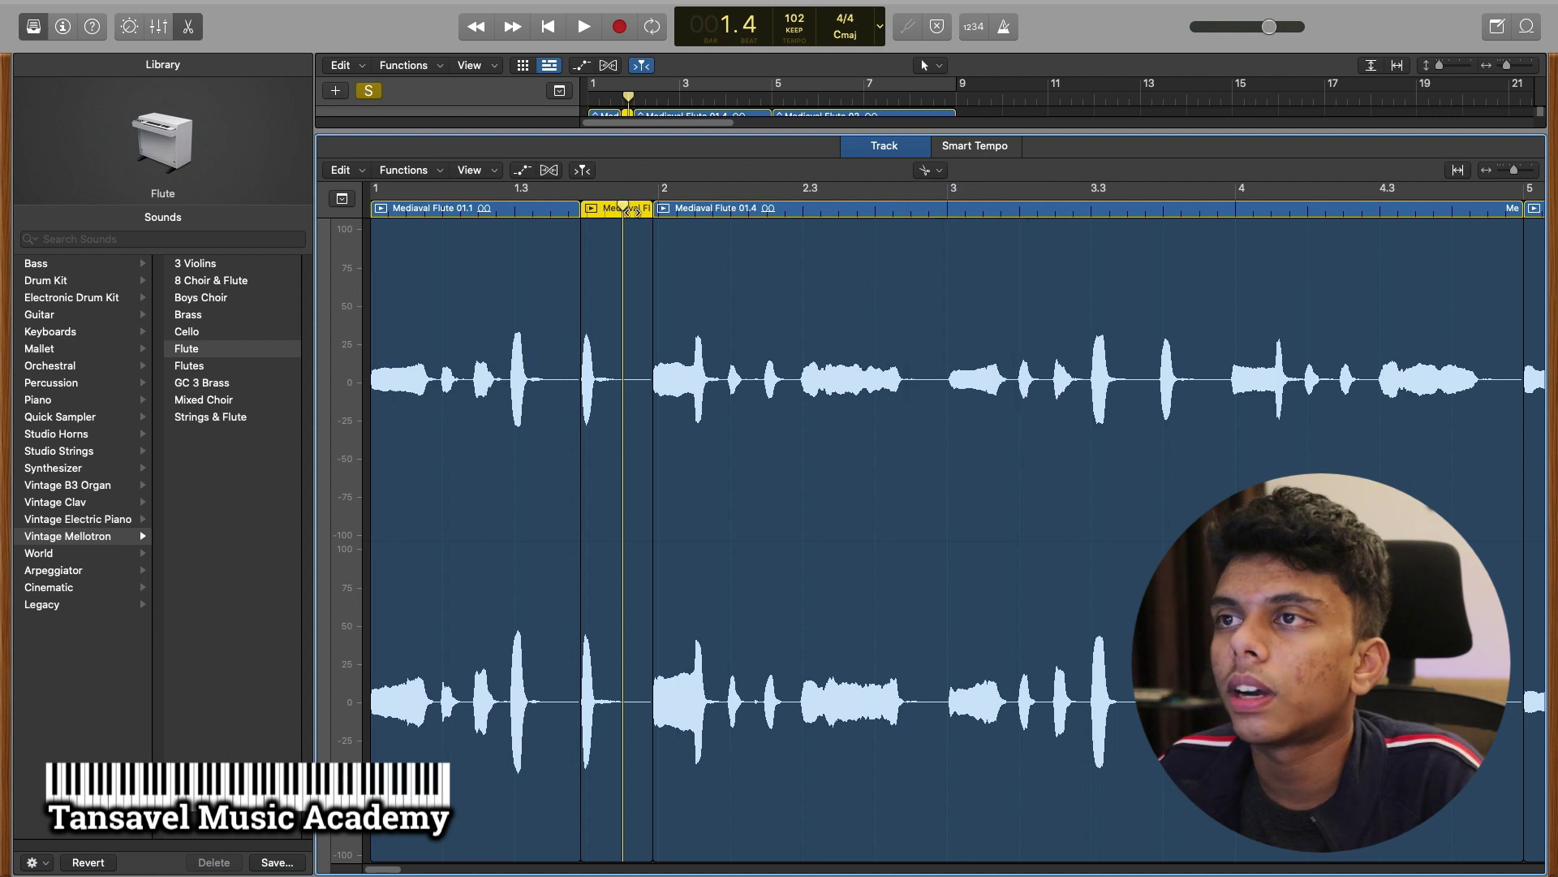
click(930, 171)
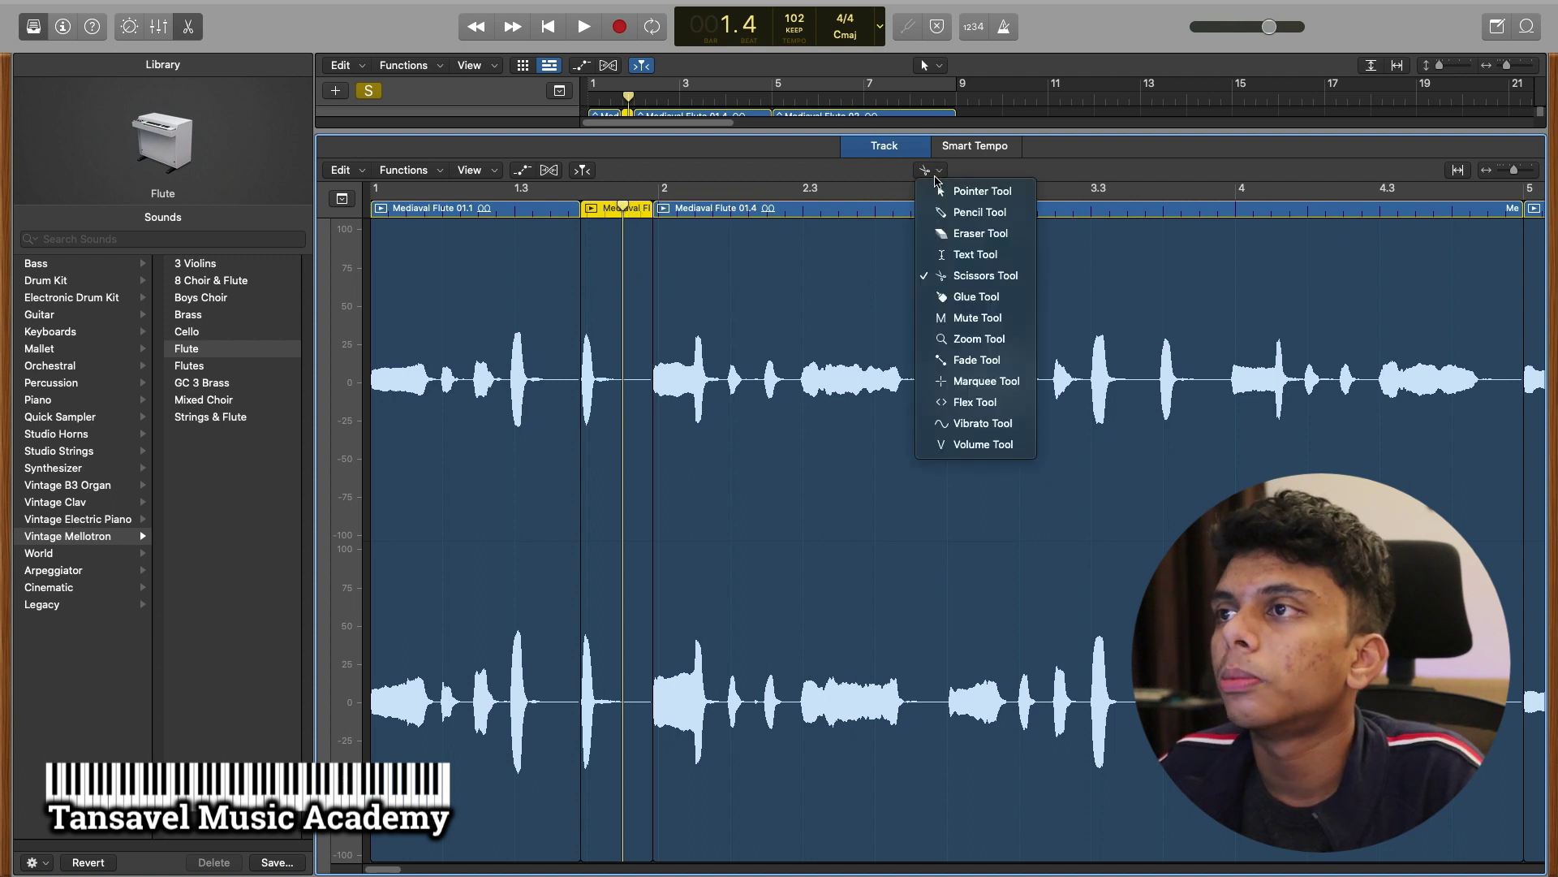
click(950, 189)
drag(644, 271, 501, 266)
click(480, 211)
Step: Play back the rearranged flute slices from the start and return to bar 1
click(548, 26)
key(space)
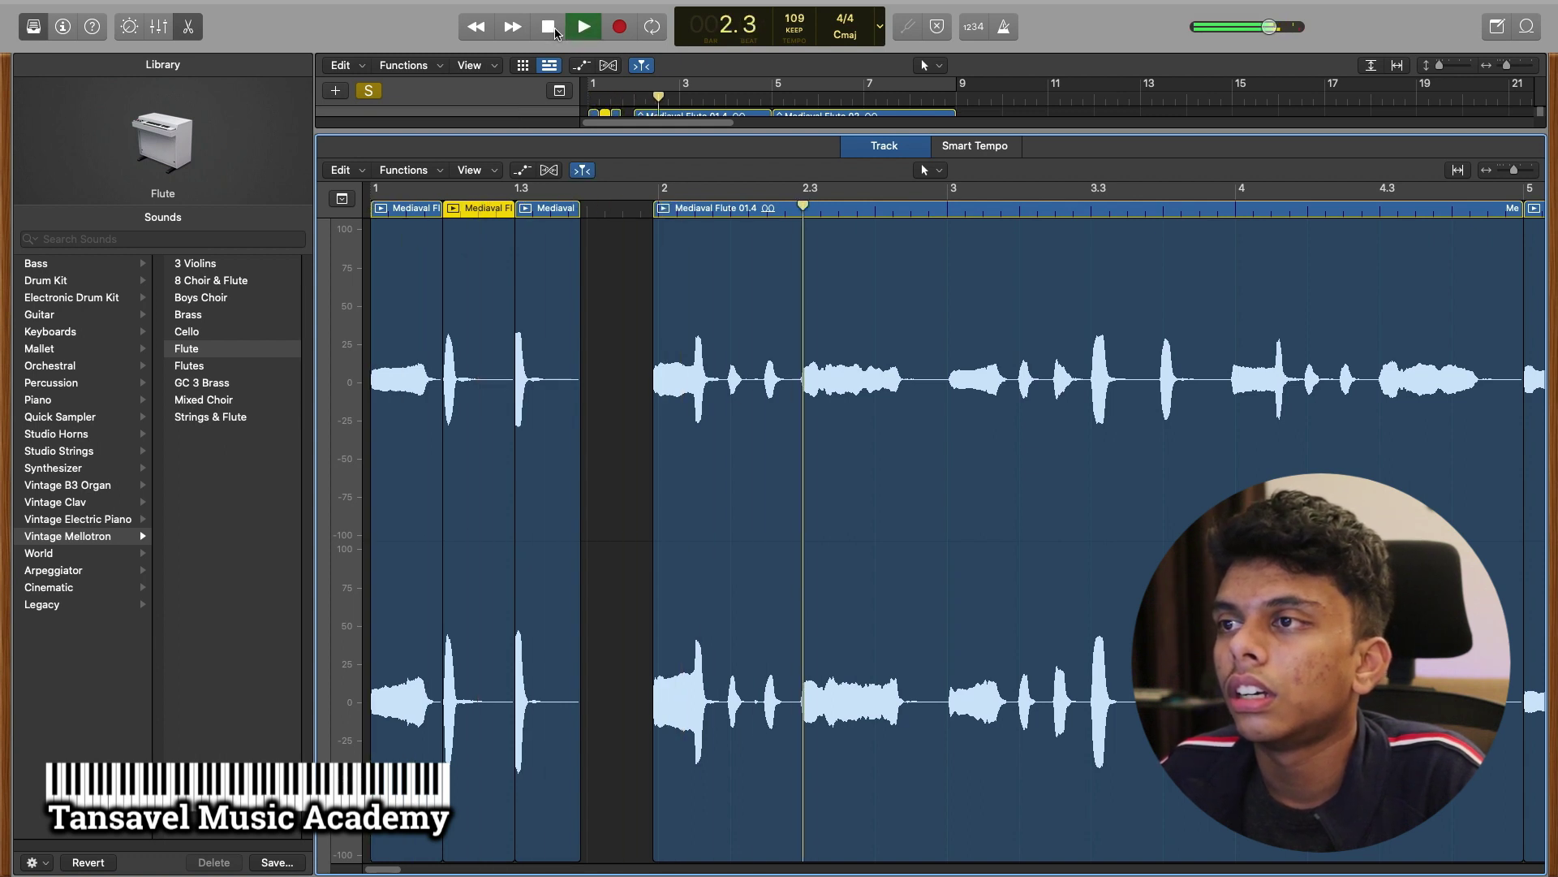
click(555, 30)
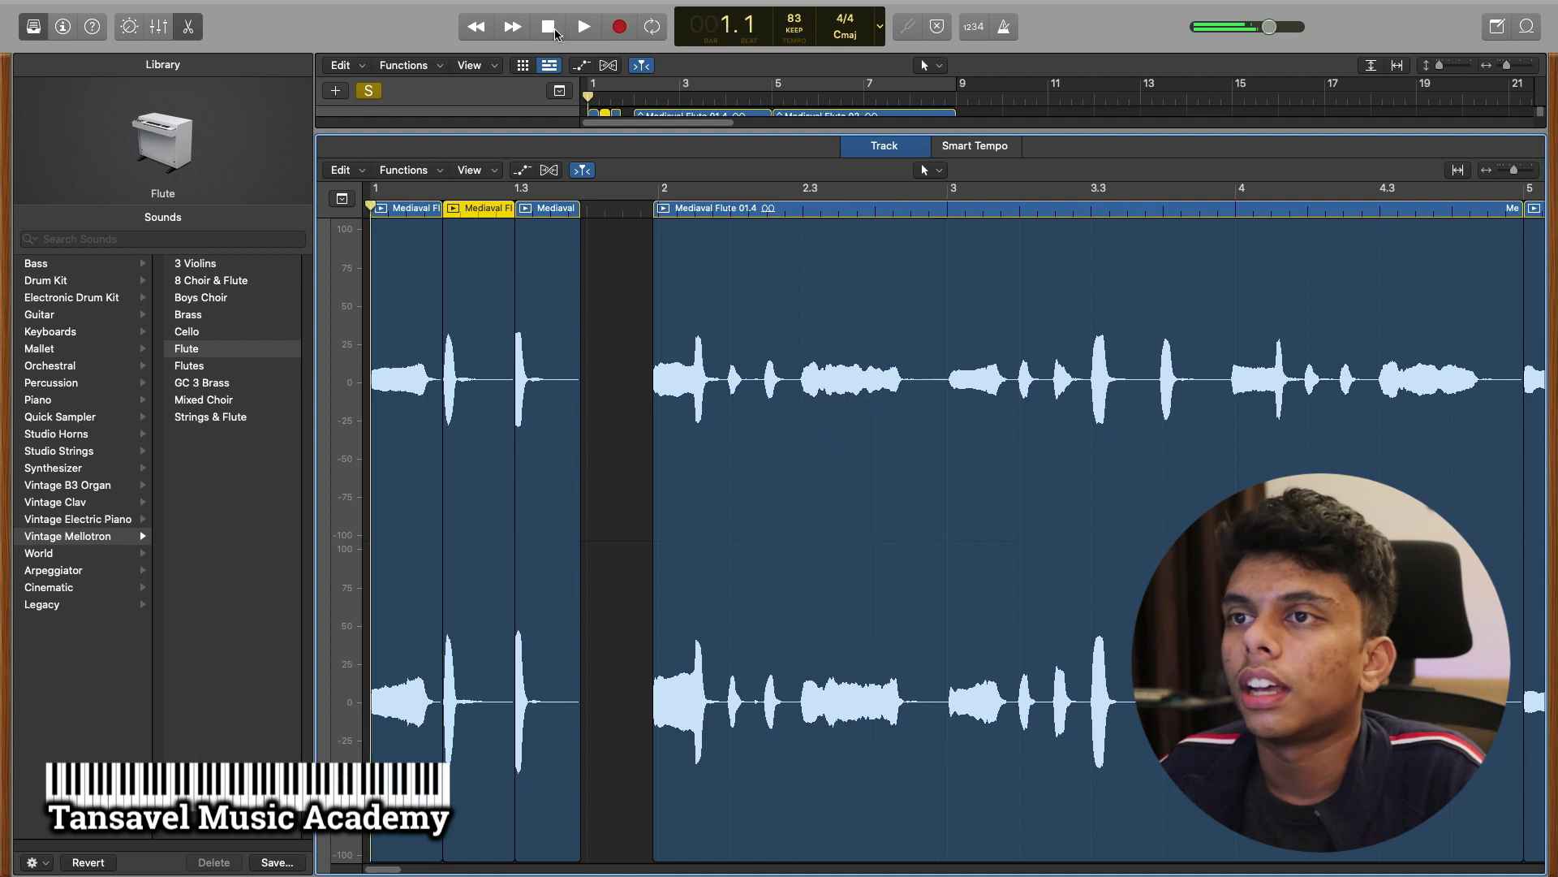
Step: Turn on Flex for the Mediaval Flute 01 track and add a flex marker on the note at beat 2 of bar 1
click(557, 176)
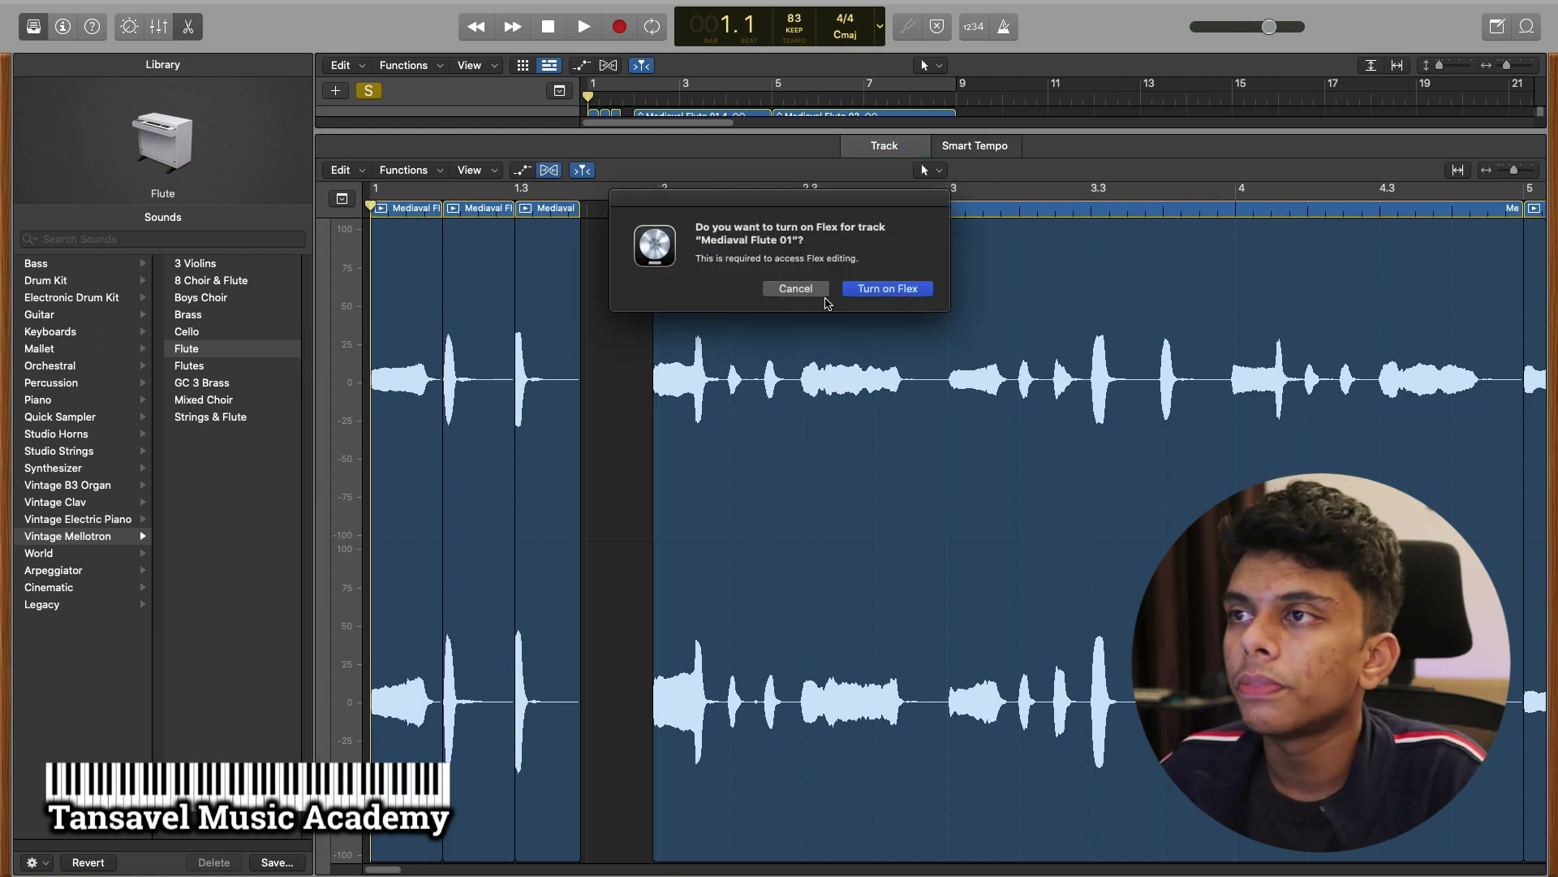
click(874, 290)
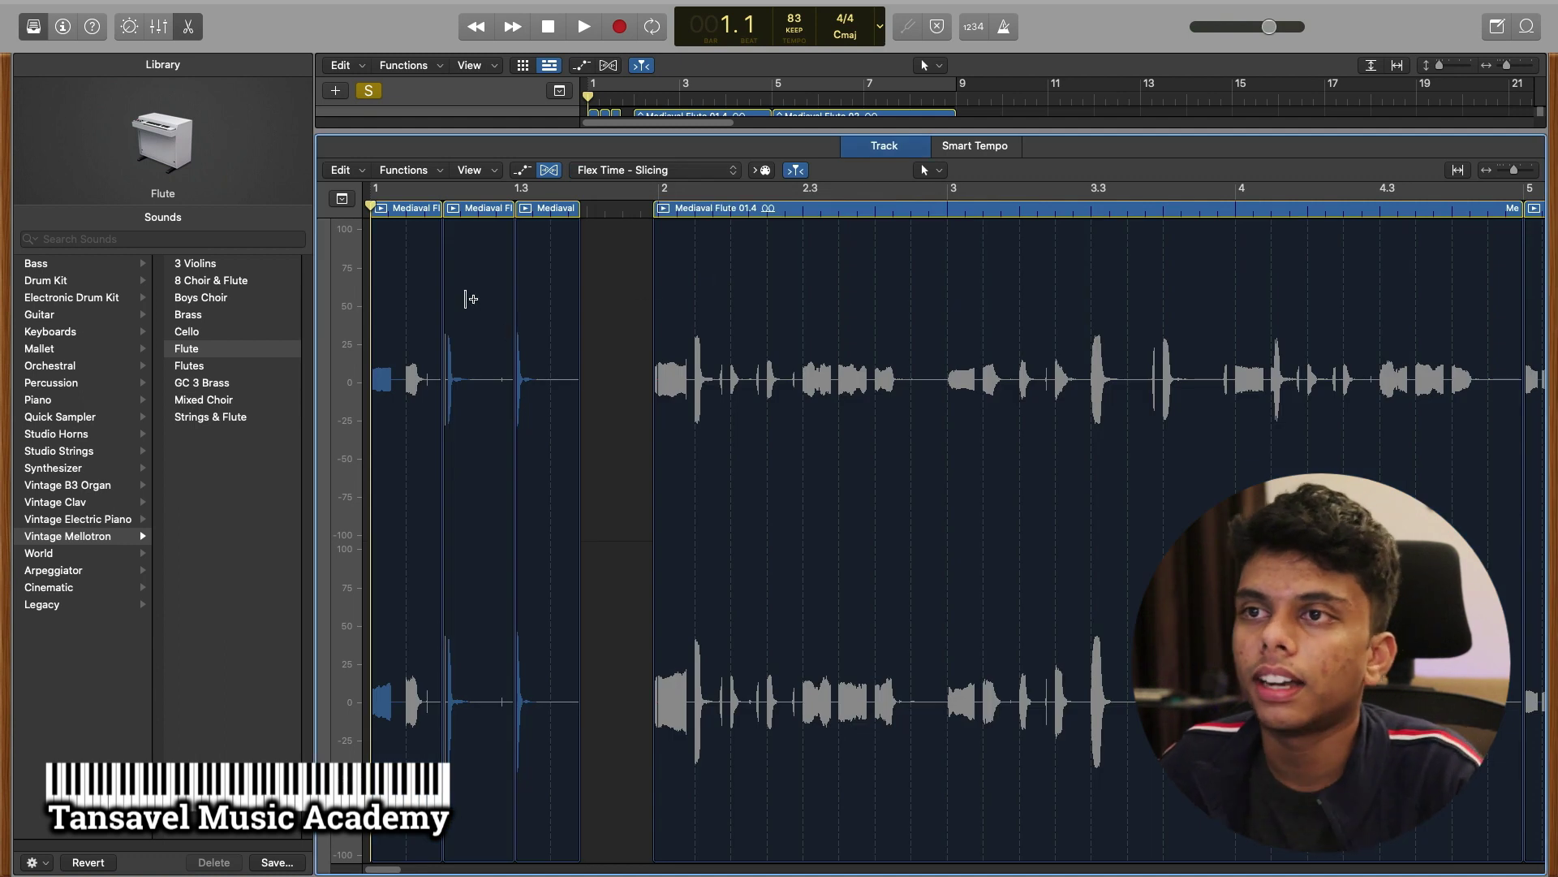
click(454, 341)
Step: Loop the slice at beat 3 of bar 1 and play it back
click(479, 209)
click(551, 209)
click(529, 209)
key(super+u)
key(space)
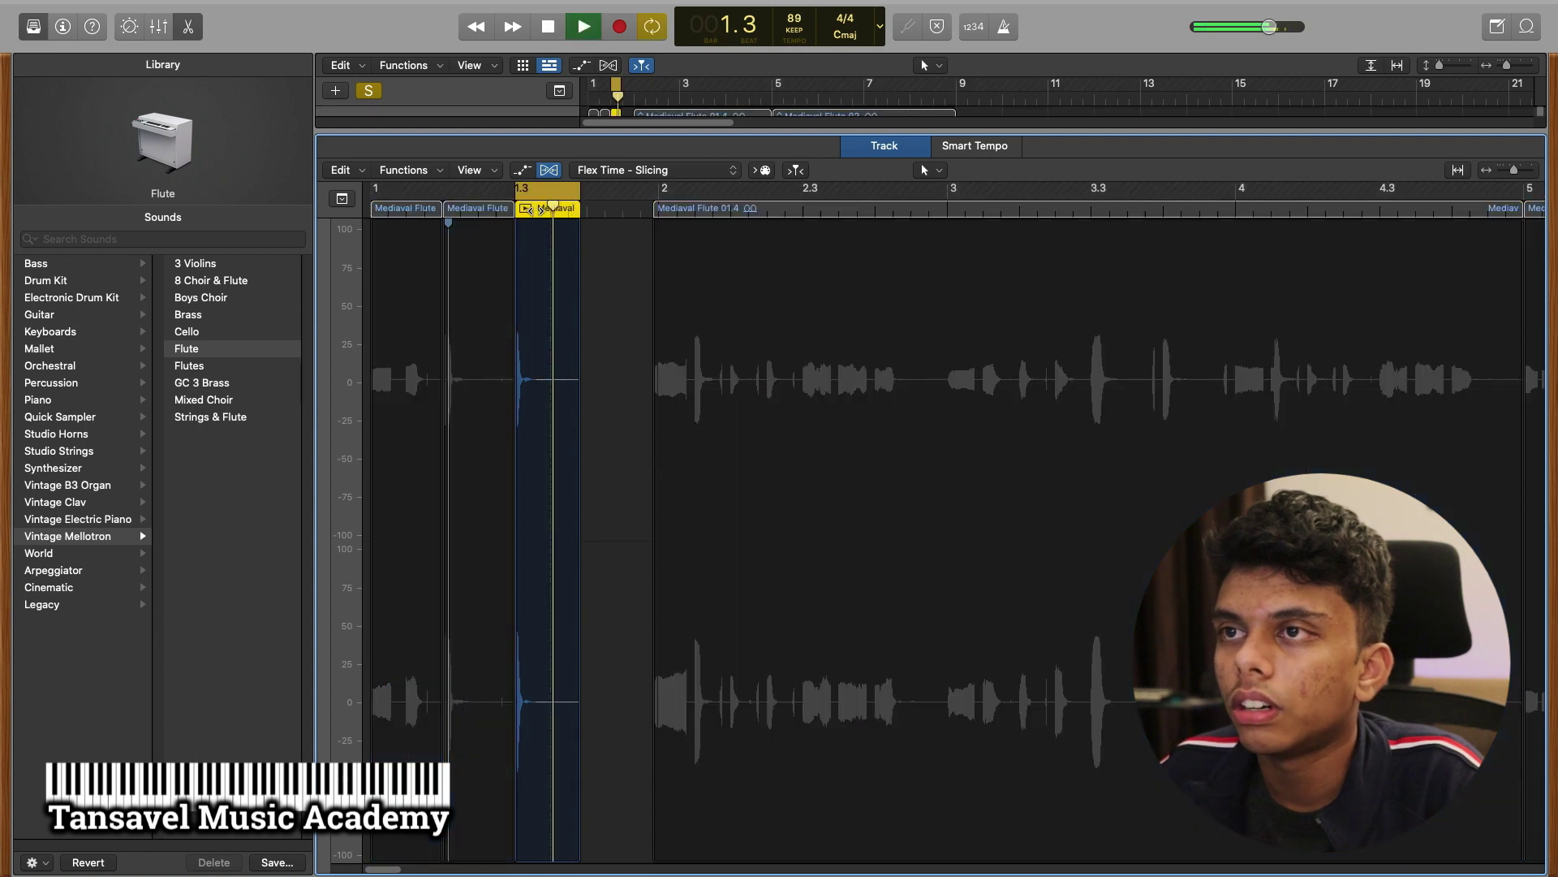
key(space)
key(c)
Step: Add a flex marker inside the slice at beat 3 of bar 1 and play the looped passage from bar 1
click(533, 306)
drag(542, 236, 539, 243)
key(c)
key(space)
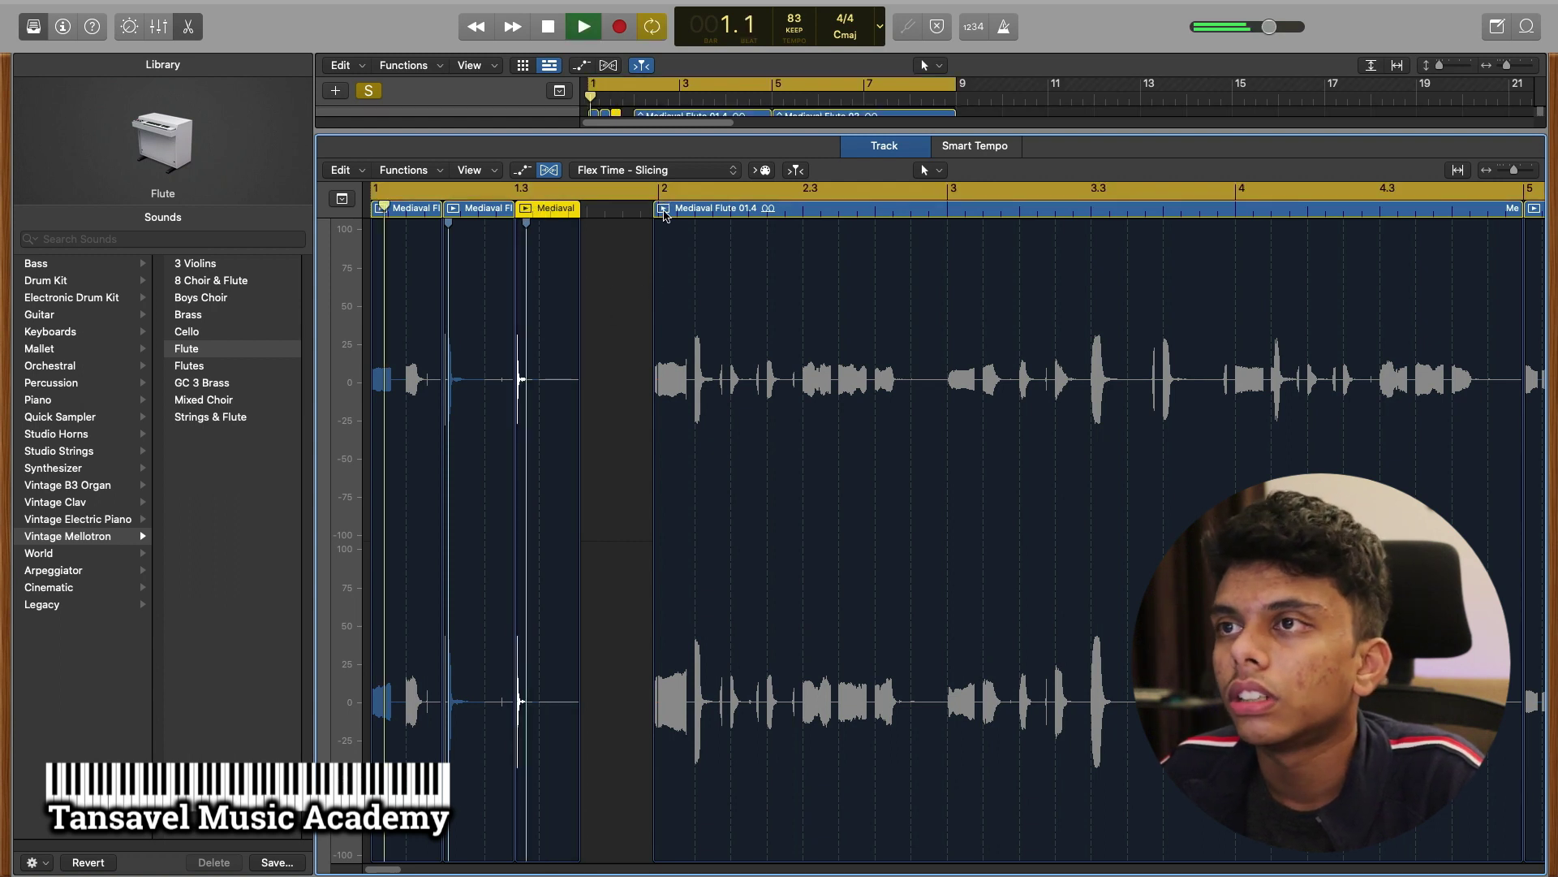
Step: Try Flex Time - Rhythmic by stretching the first flute slice to bar 2, playing it and shortening it again
click(653, 172)
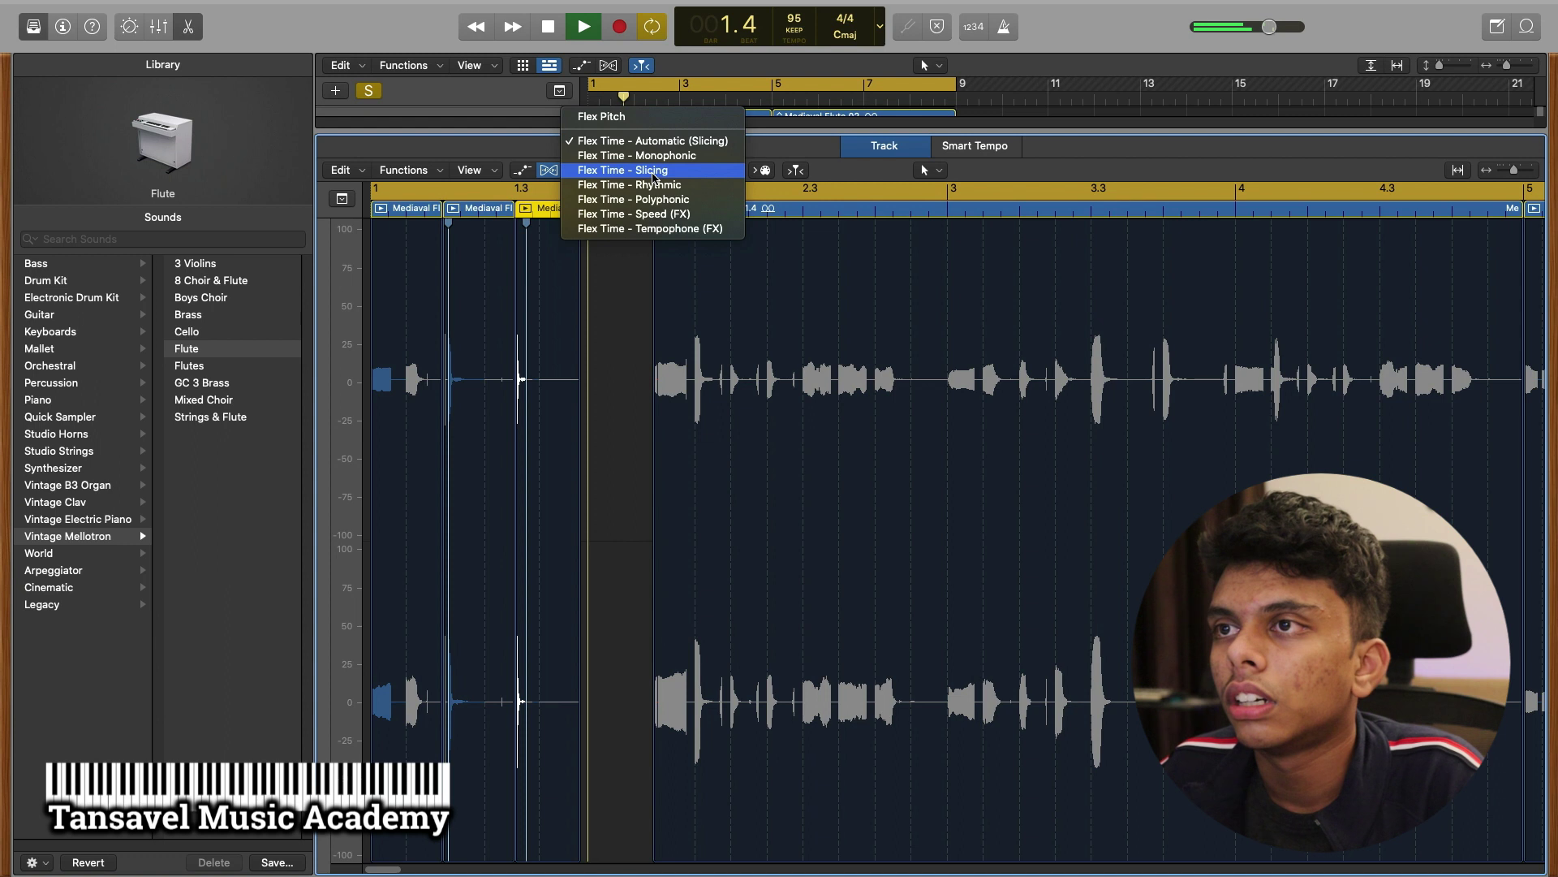
click(664, 189)
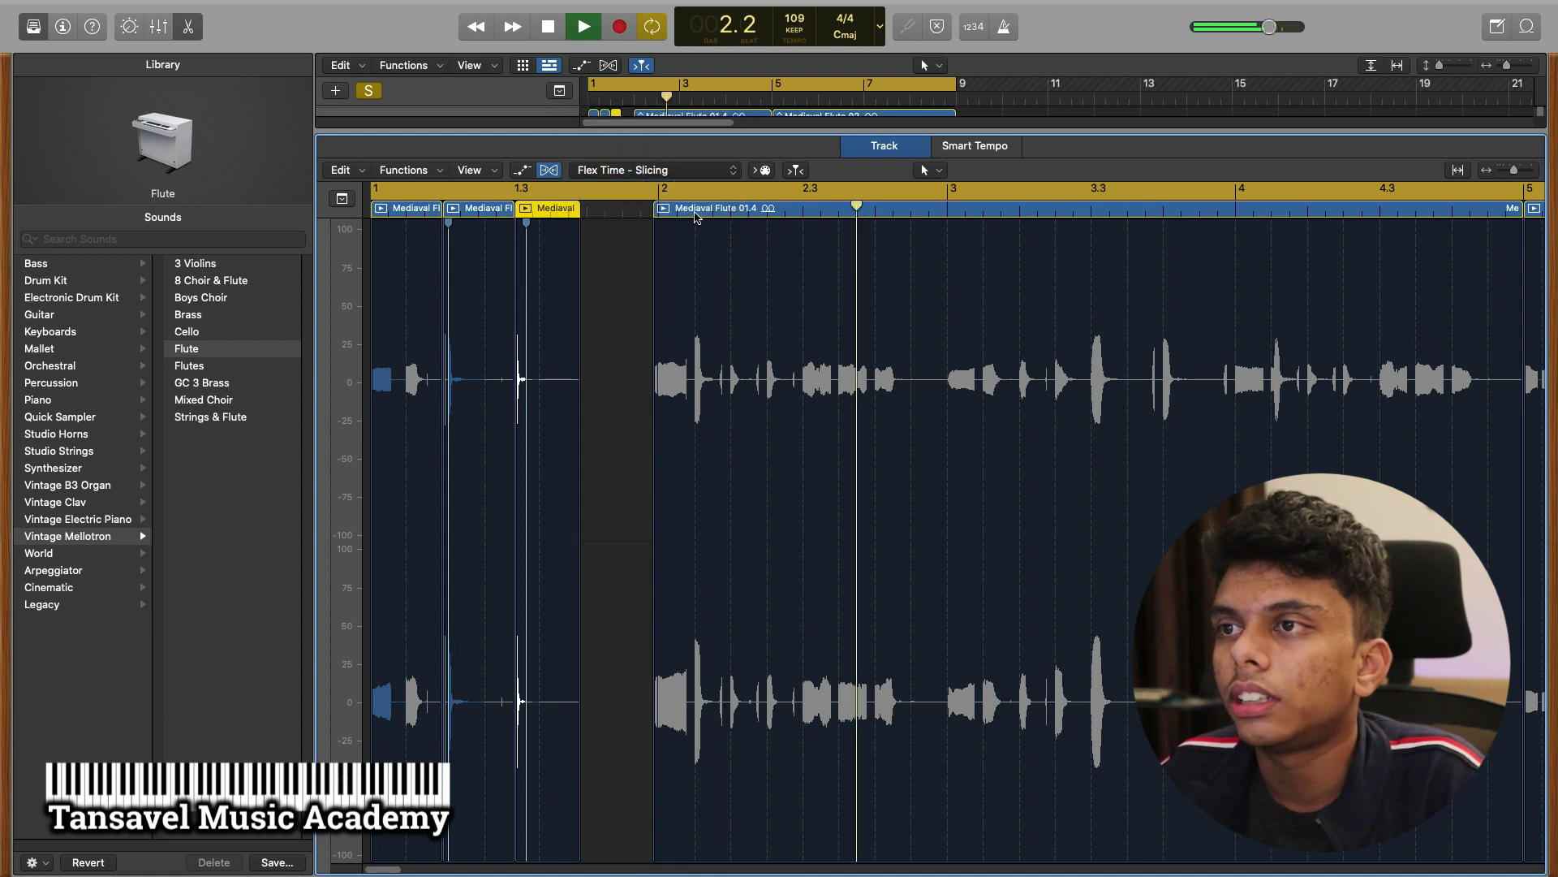
key(space)
drag(438, 373, 657, 366)
click(584, 27)
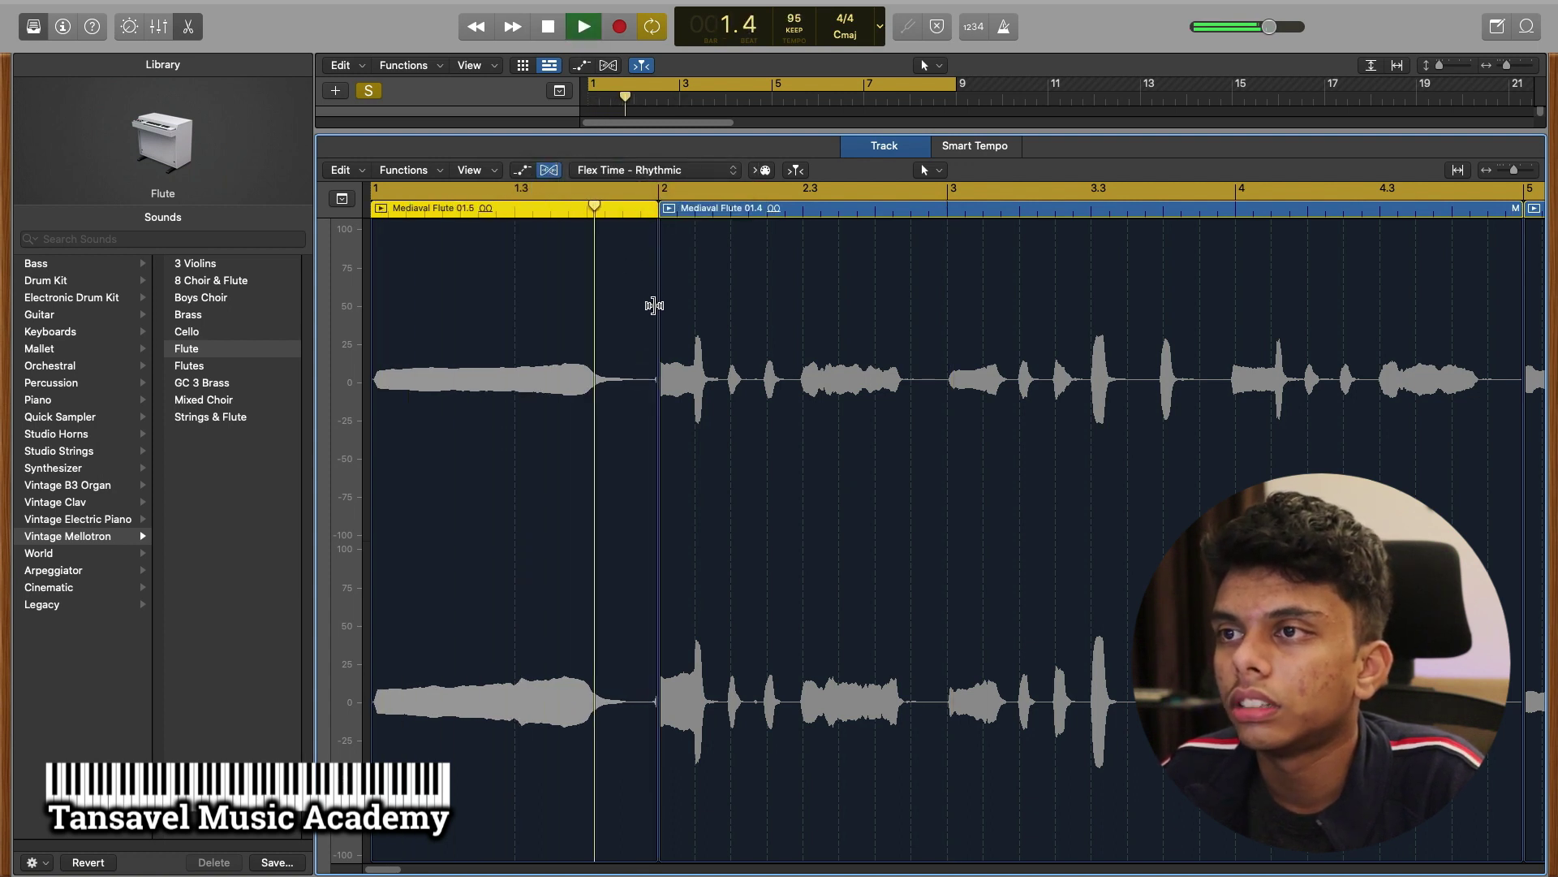
drag(583, 299, 460, 300)
key(space)
Step: Set the Flex mode to Flex Time - Speed (FX), stretch the first flute slice to just before beat 4 of bar 1, and play it
click(673, 169)
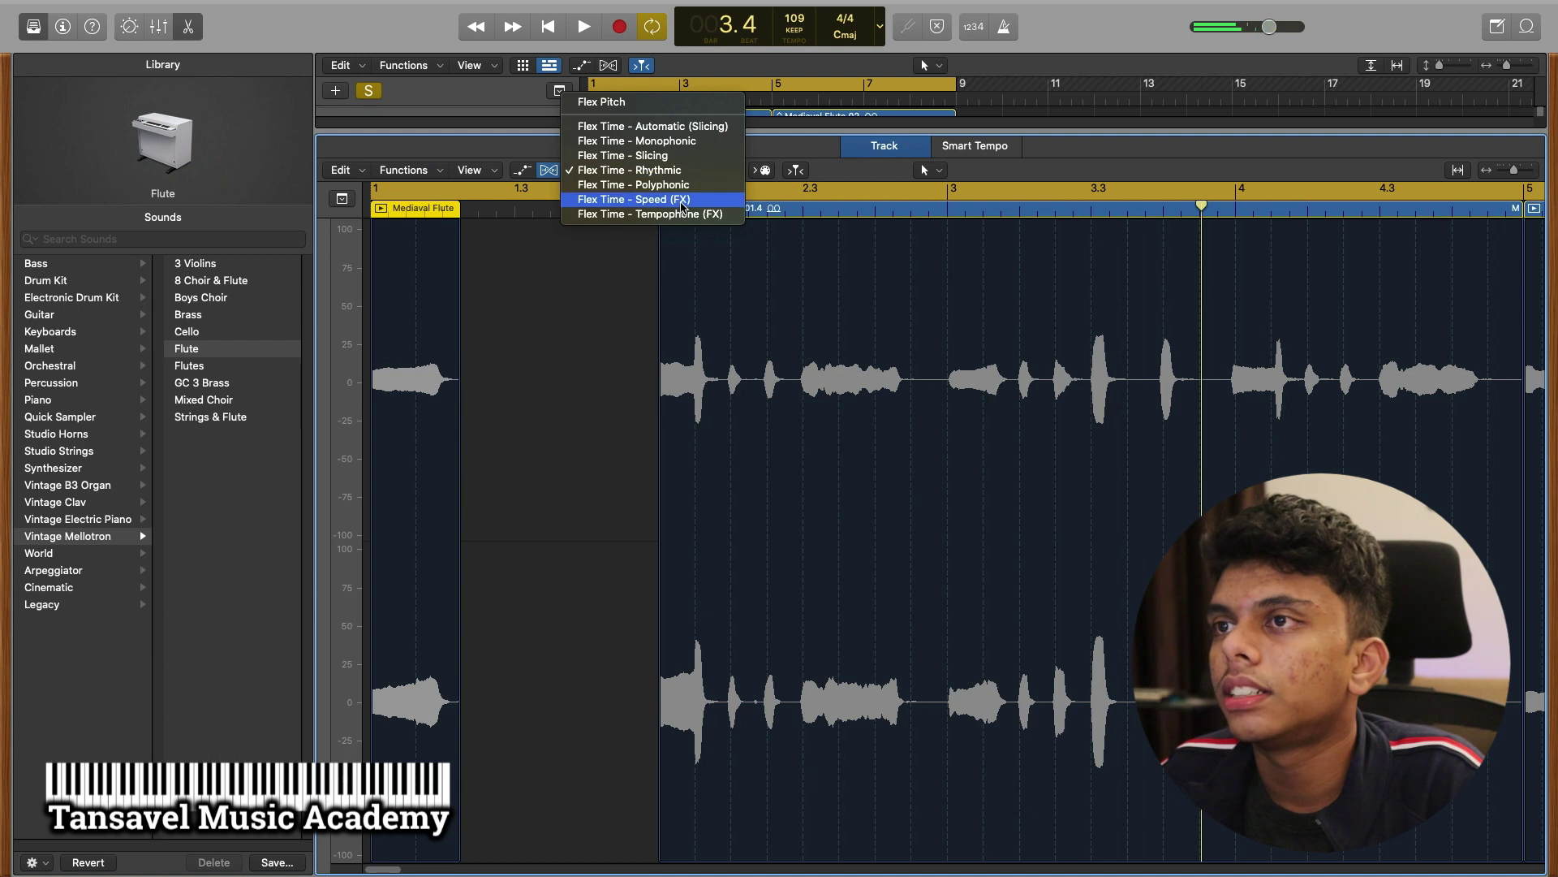
click(678, 203)
drag(442, 349, 615, 339)
key(space)
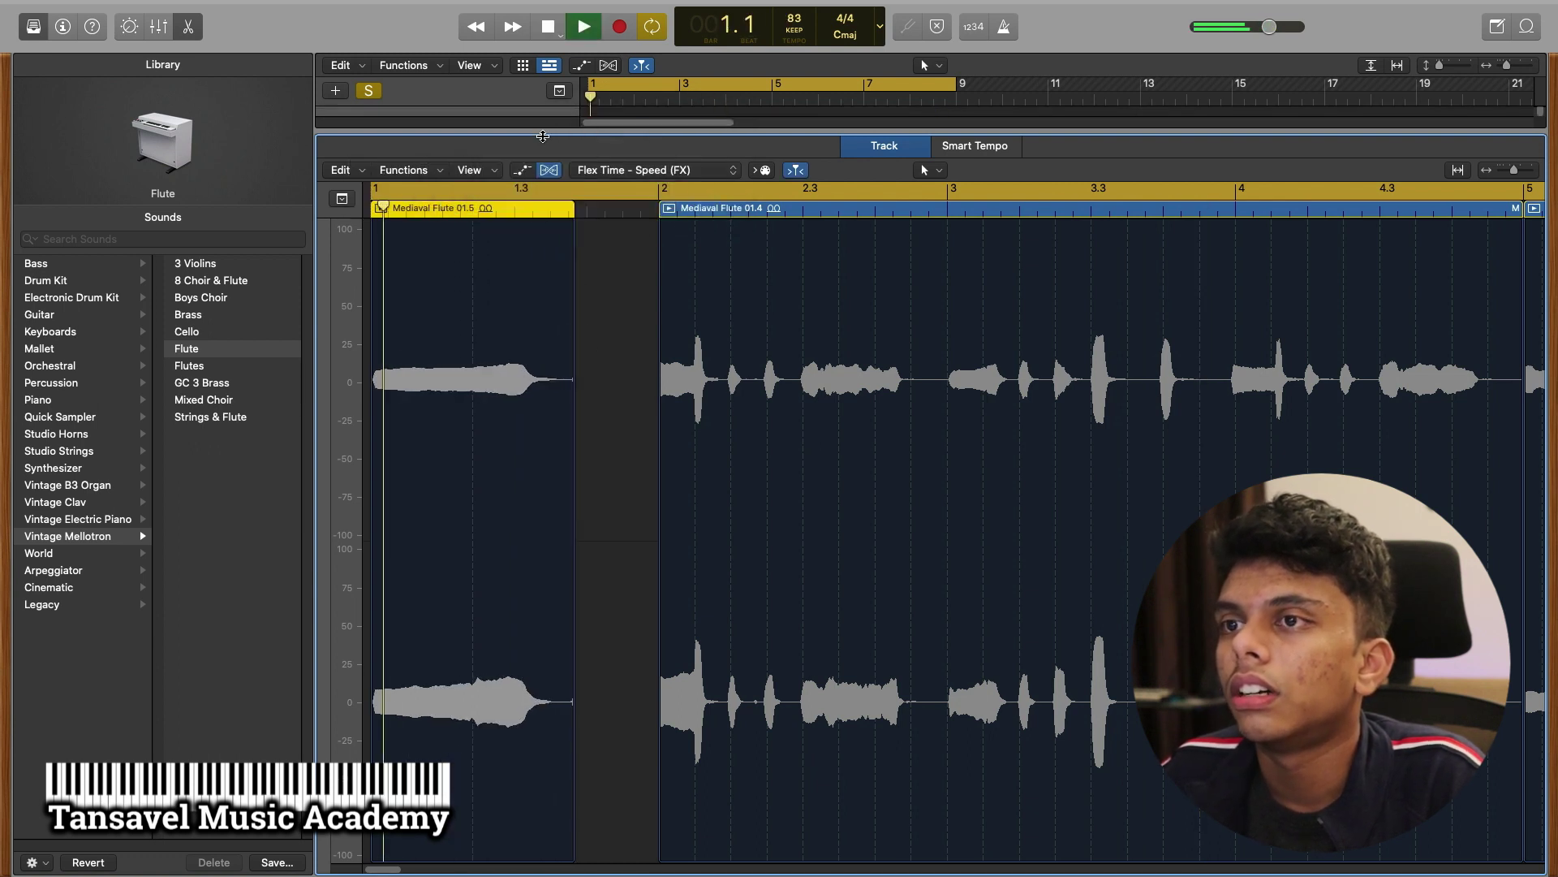
key(space)
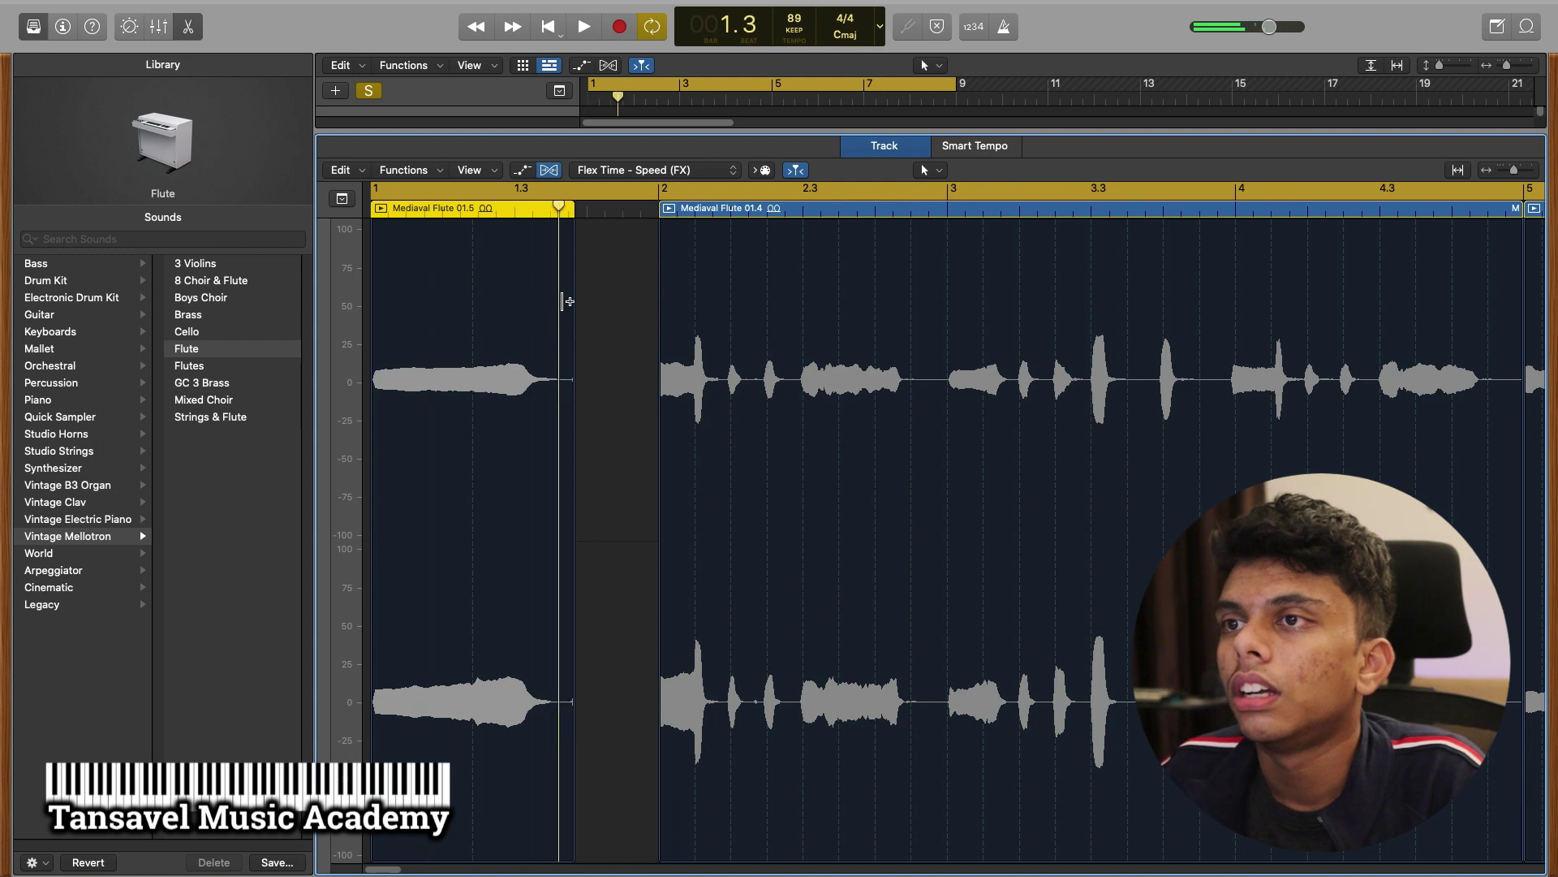
Step: Stretch the first flute slice further until it ends just past bar 3, playing it back between adjustments
drag(571, 303, 737, 308)
key(space)
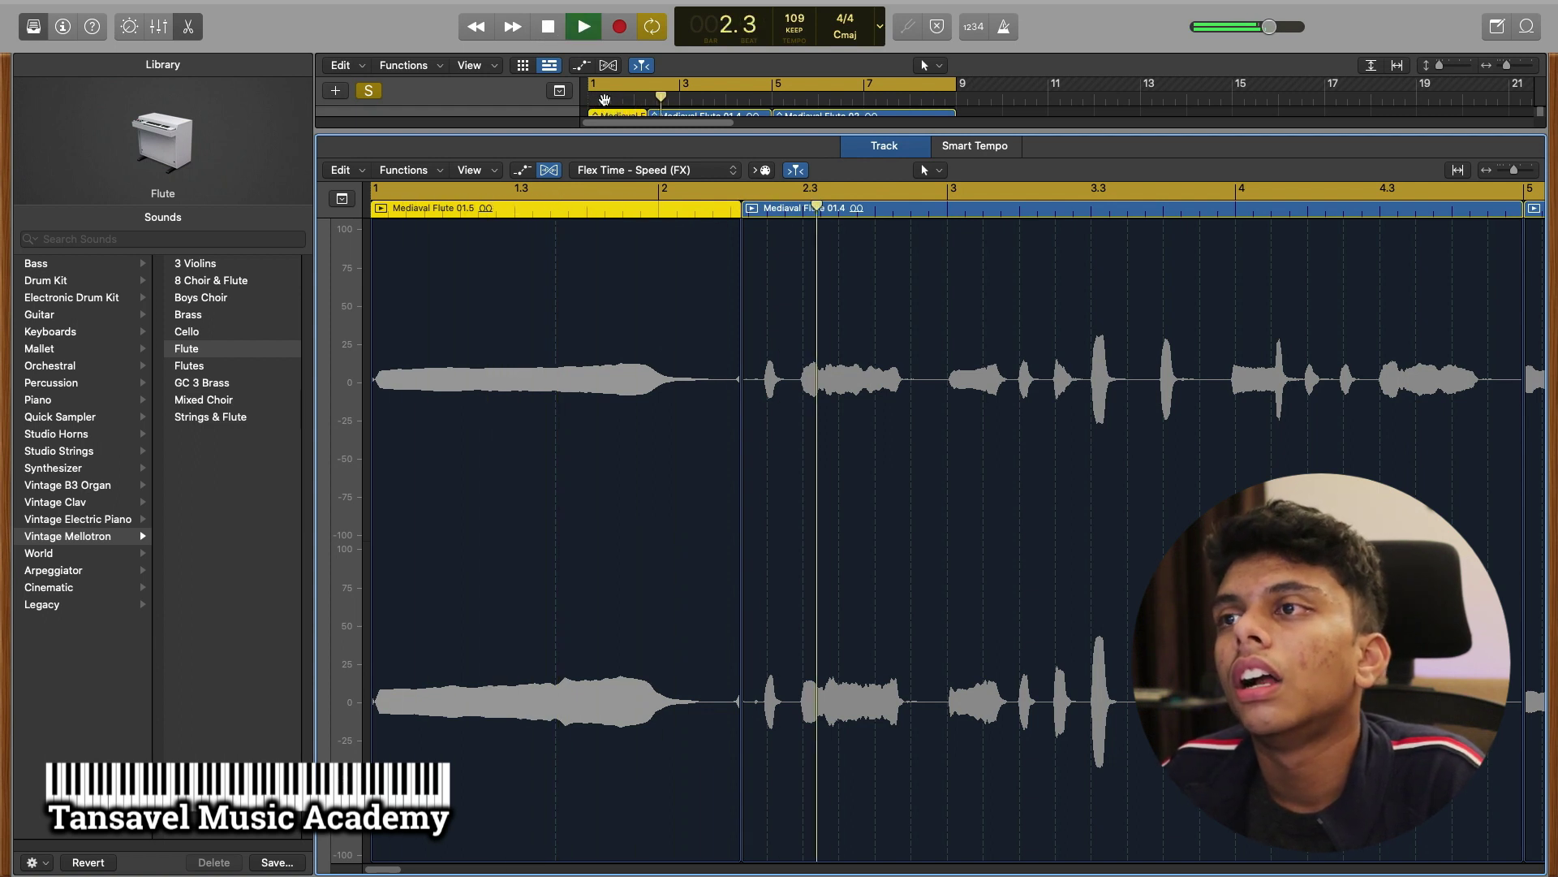
key(space)
click(806, 233)
drag(806, 233, 974, 233)
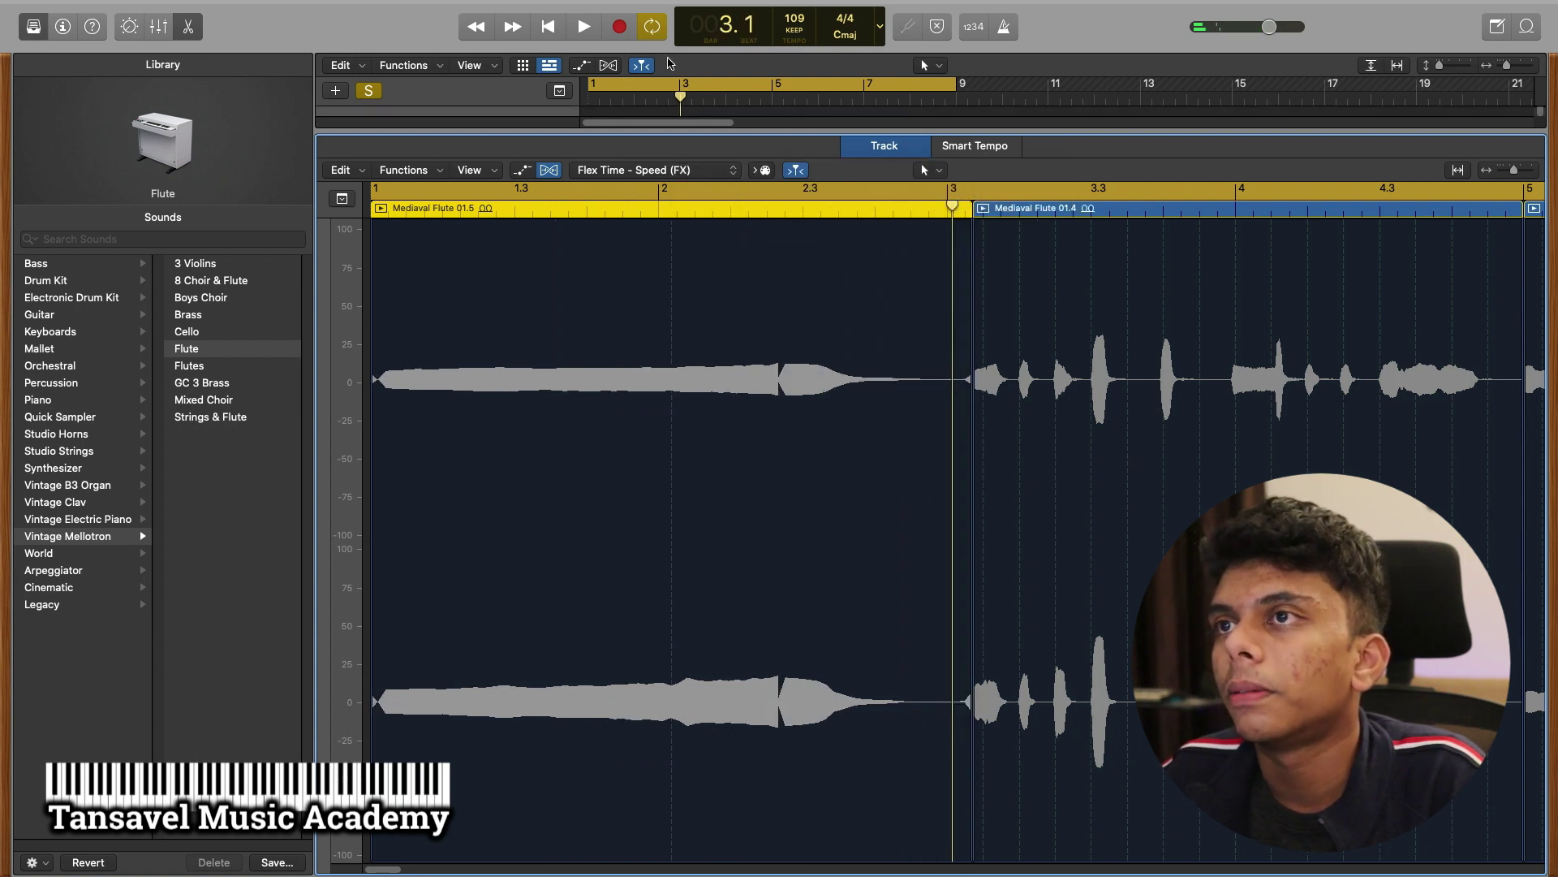
Step: Play the stretched first flute slice from bar 1 and stop playback past bar 3
click(549, 27)
key(space)
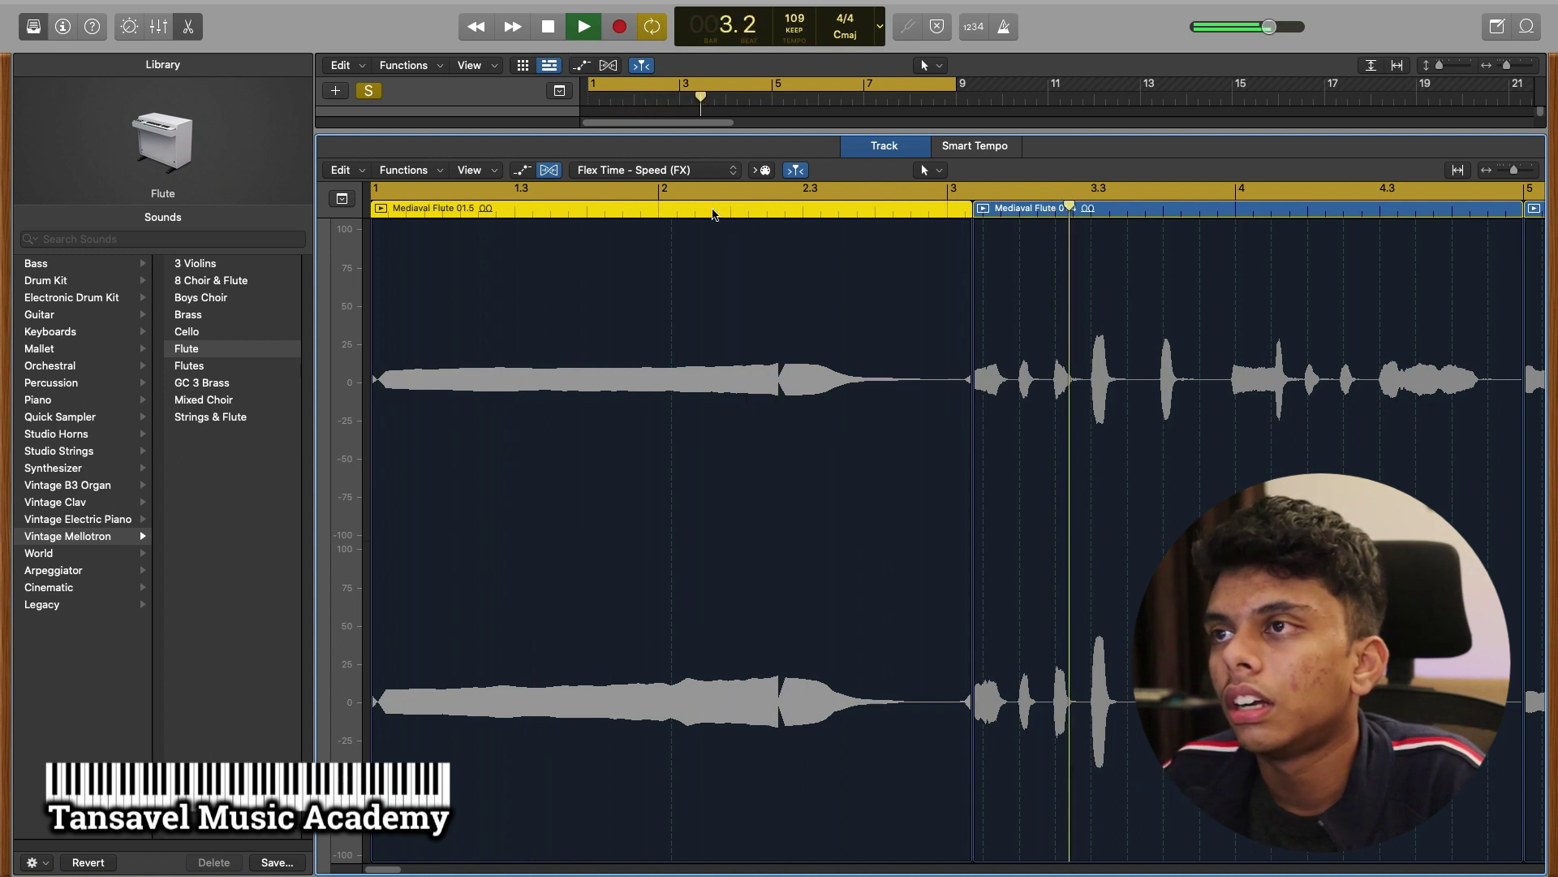
key(space)
Step: Set the Flex mode to Flex Time - Tempophone (FX), shorten the first flute slice to just past beat 2 of bar 2, and play it
click(690, 171)
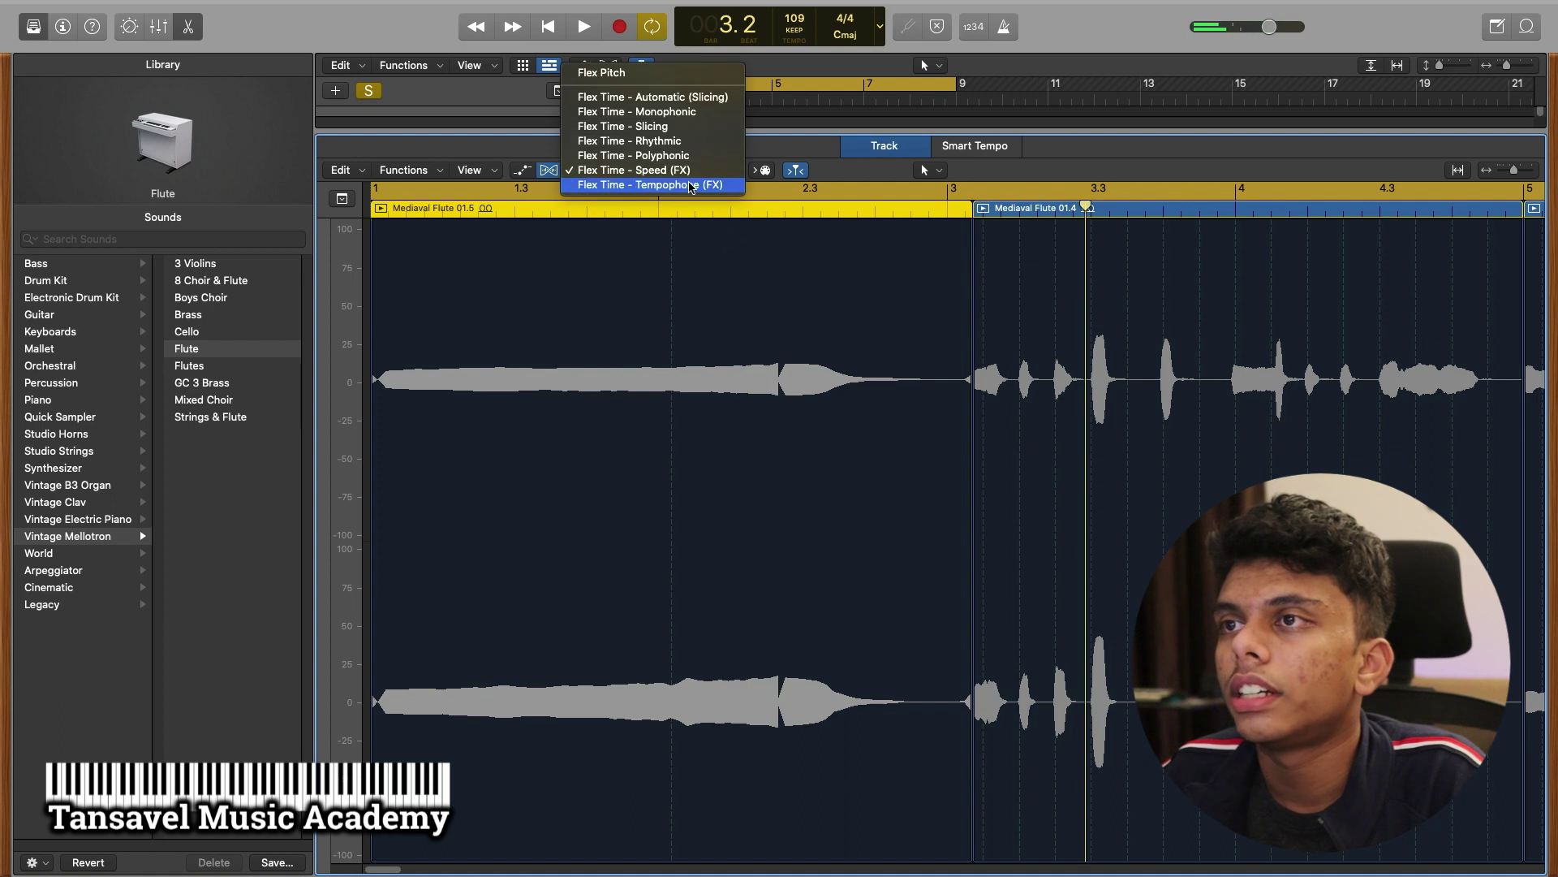
click(689, 185)
drag(434, 374, 748, 372)
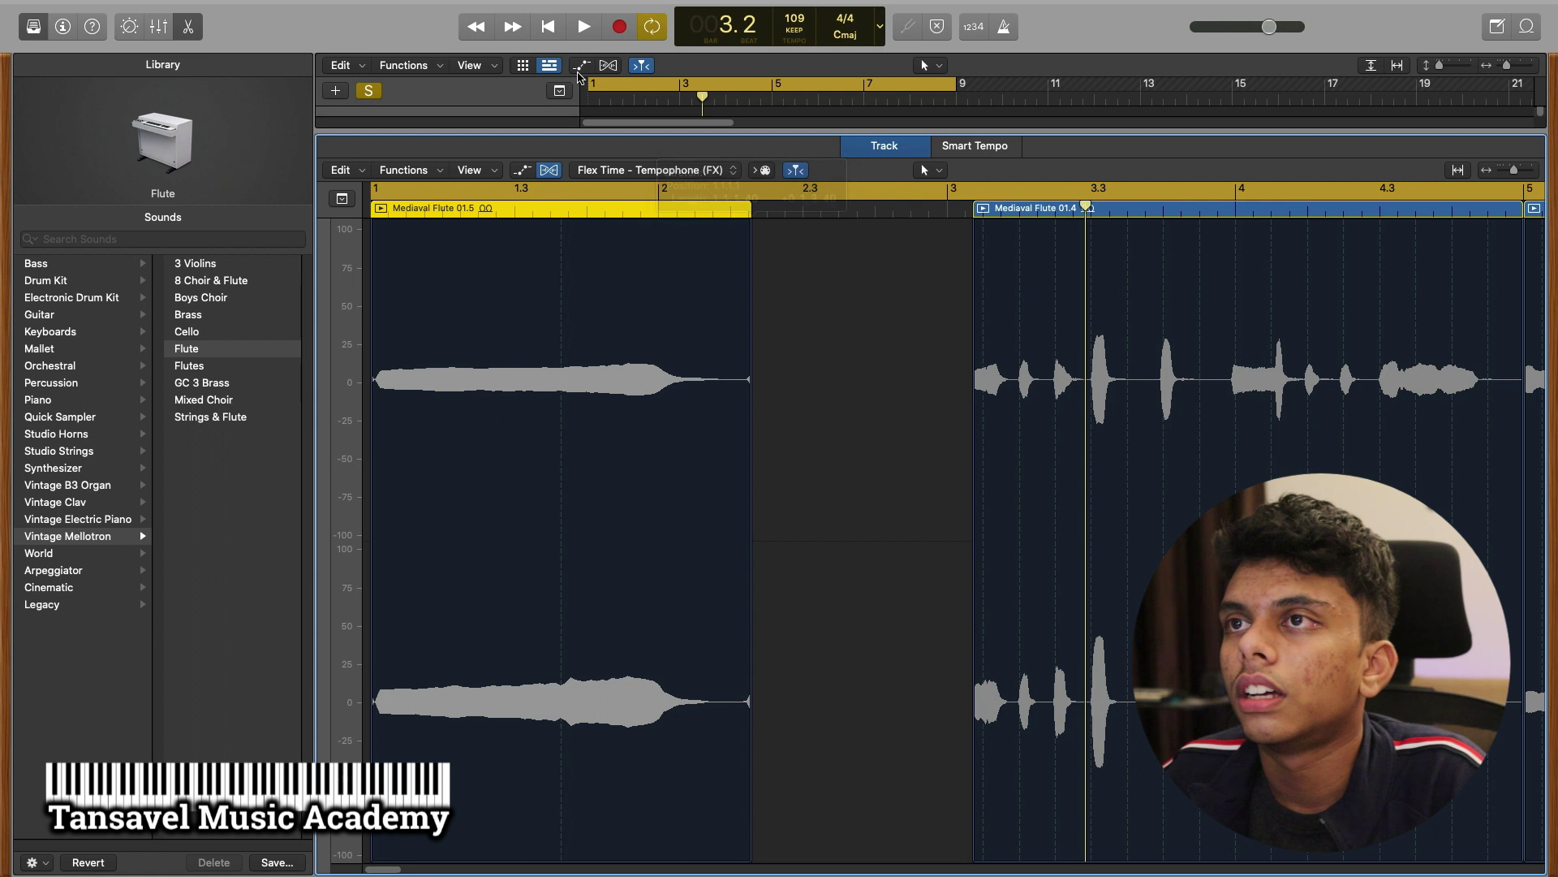
key(space)
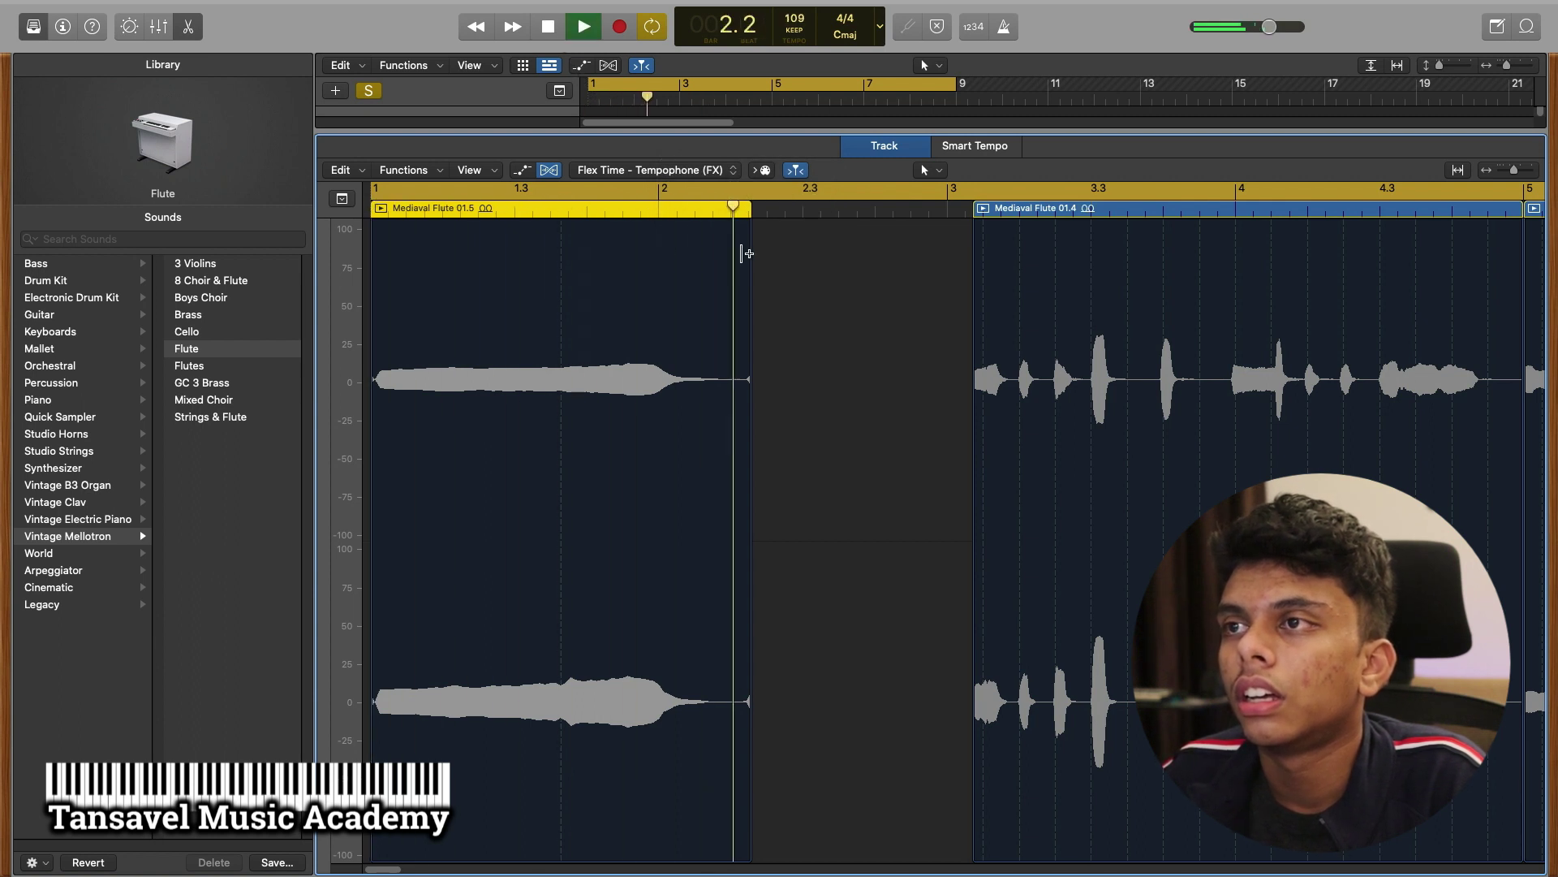
key(space)
Step: Shorten the first flute slice further so it ends at about beat 4 of bar 1, and play it
drag(750, 253, 559, 254)
key(space)
click(729, 172)
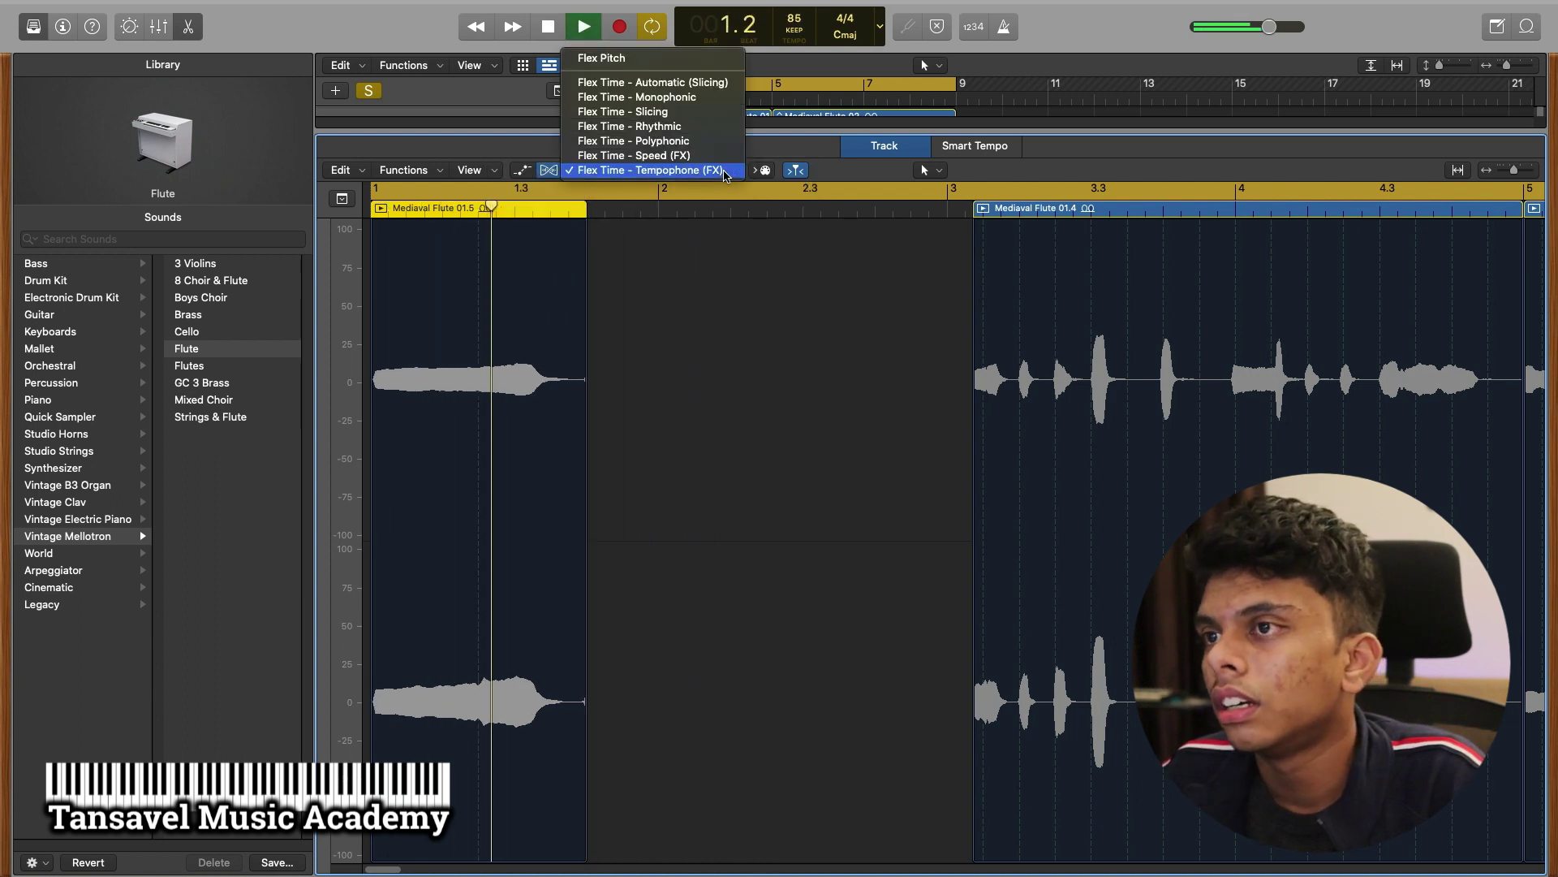
click(695, 235)
key(space)
Step: Set the Flex mode to Flex Time - Automatic (Slicing) and join the selected flute regions into a new audio file
click(647, 172)
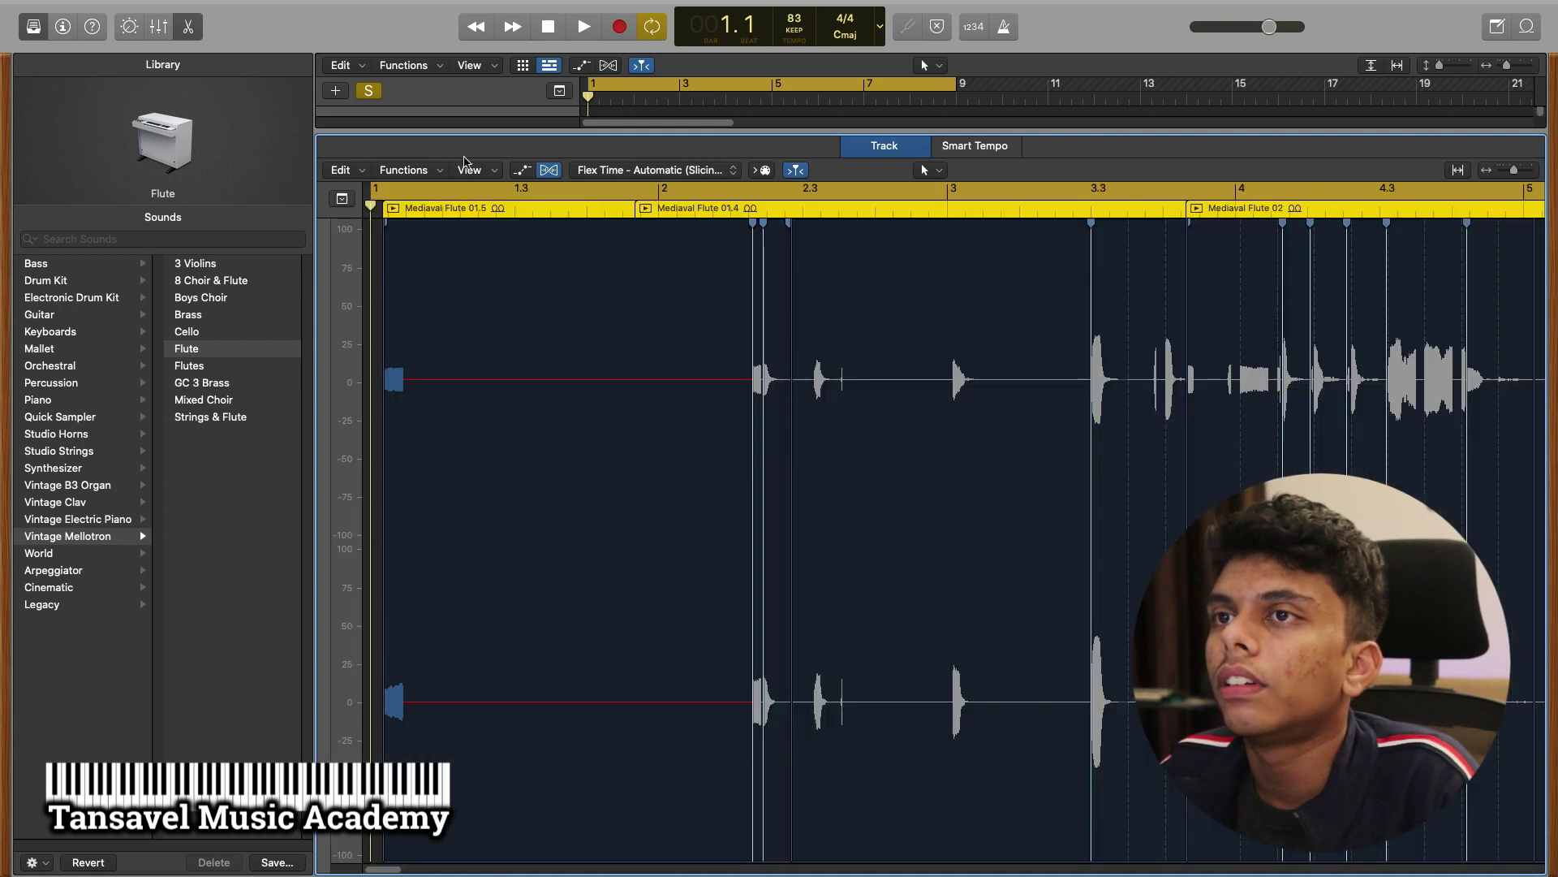
click(440, 176)
click(414, 171)
click(341, 169)
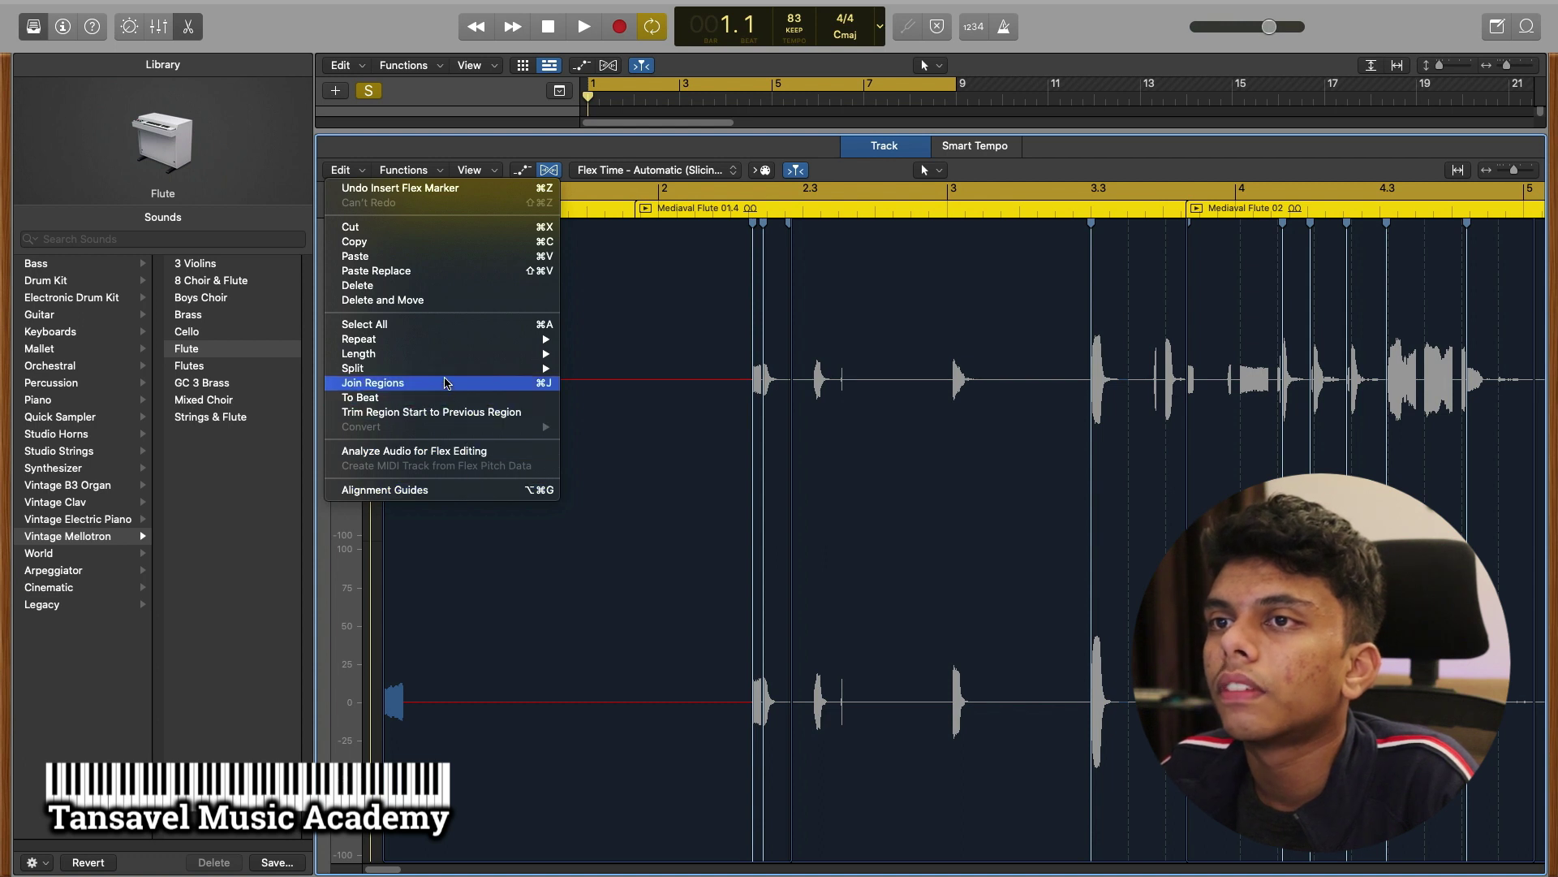
click(445, 383)
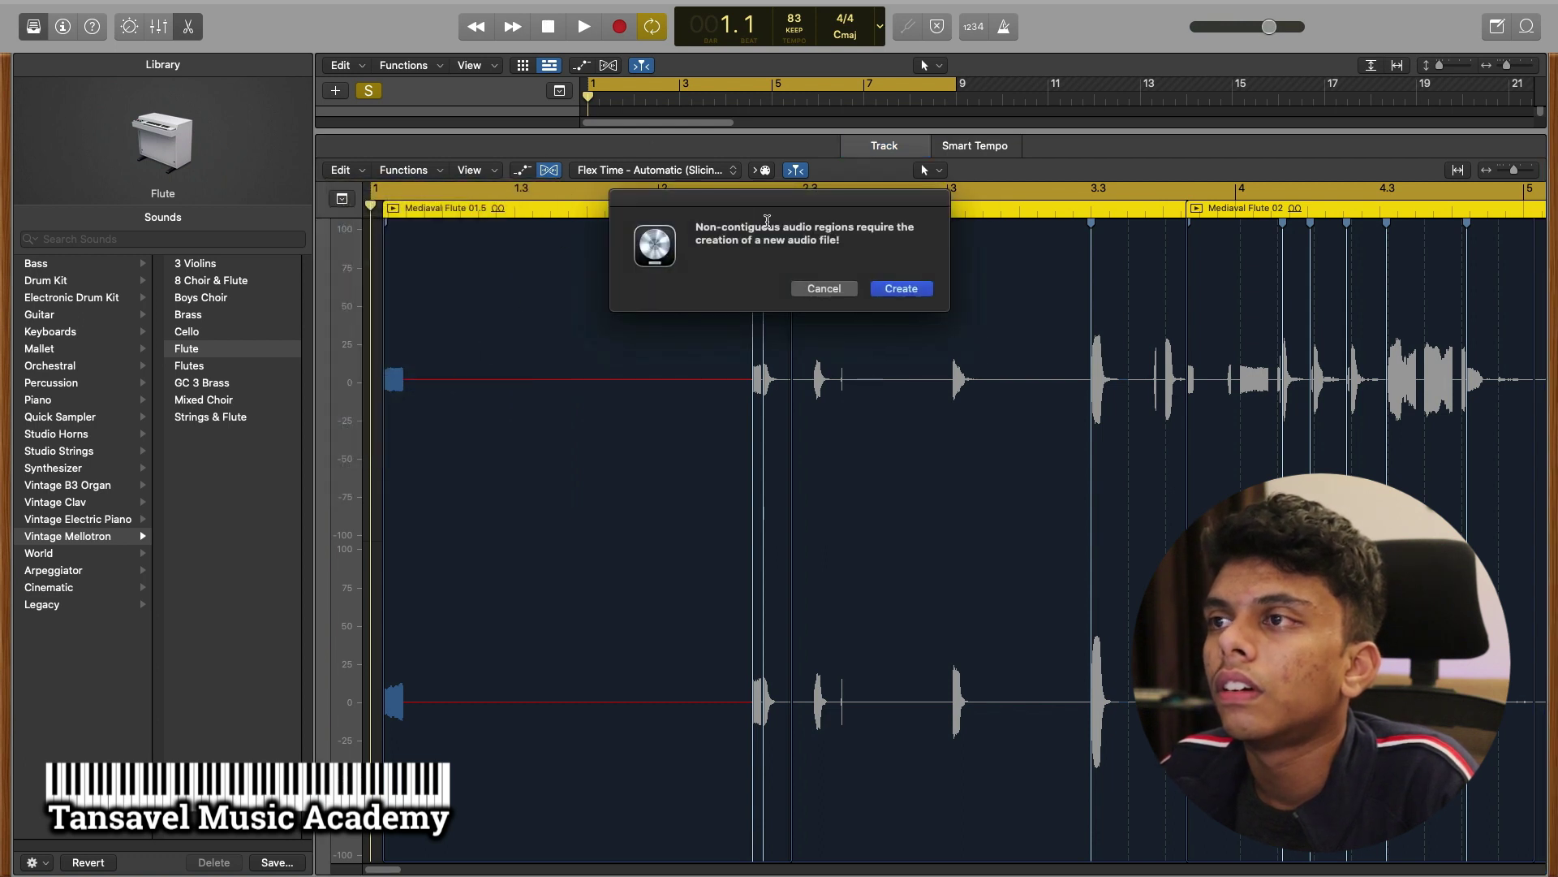
click(892, 294)
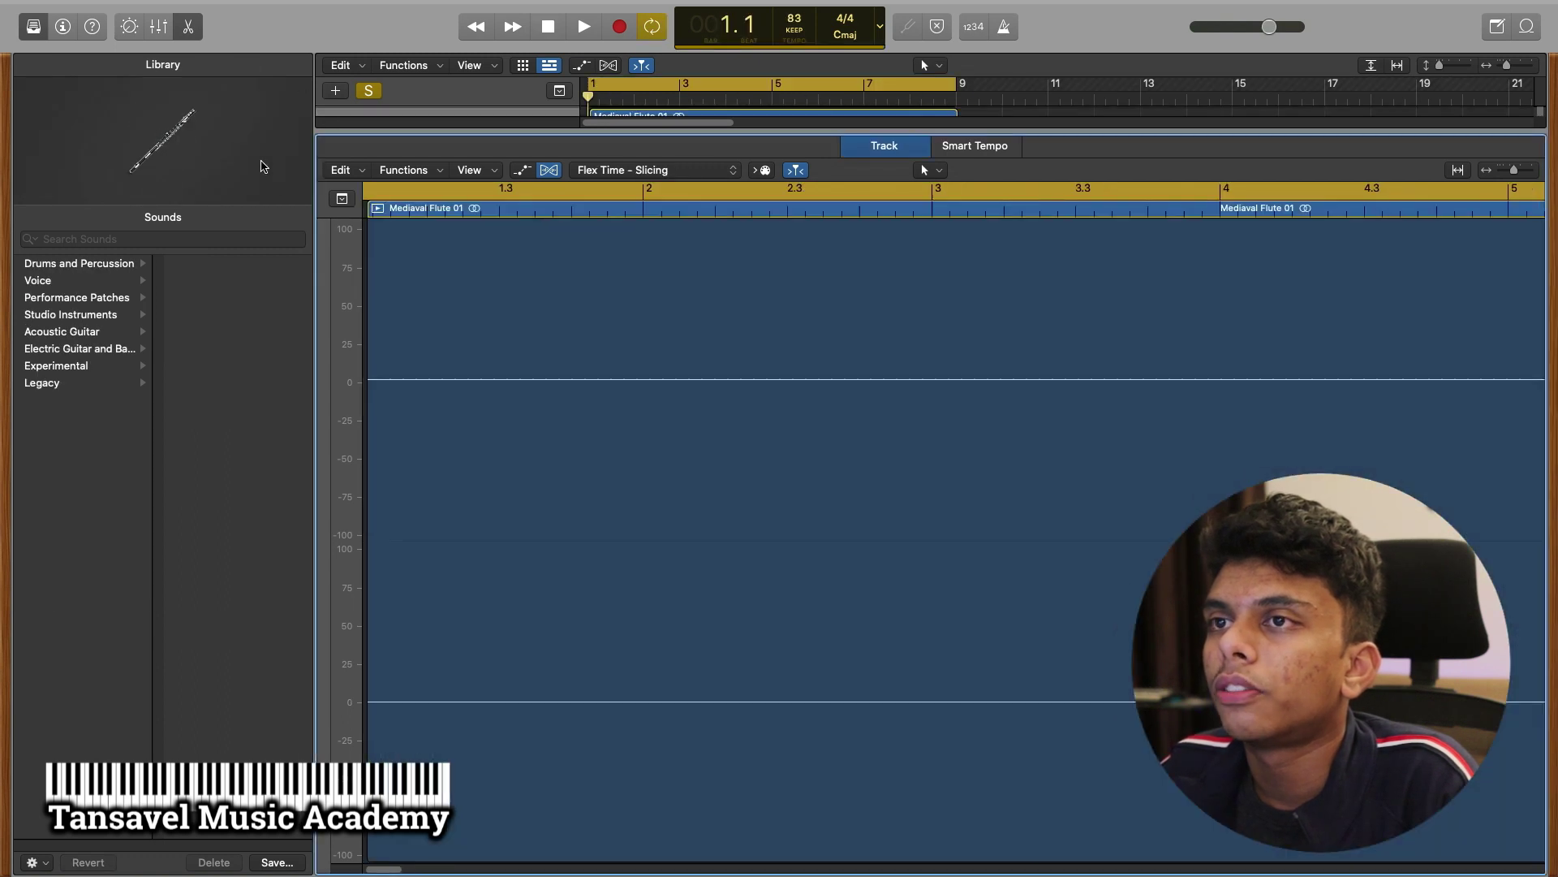
Step: Close the track editor and play the joined flute region in the arrangement
click(186, 37)
click(186, 36)
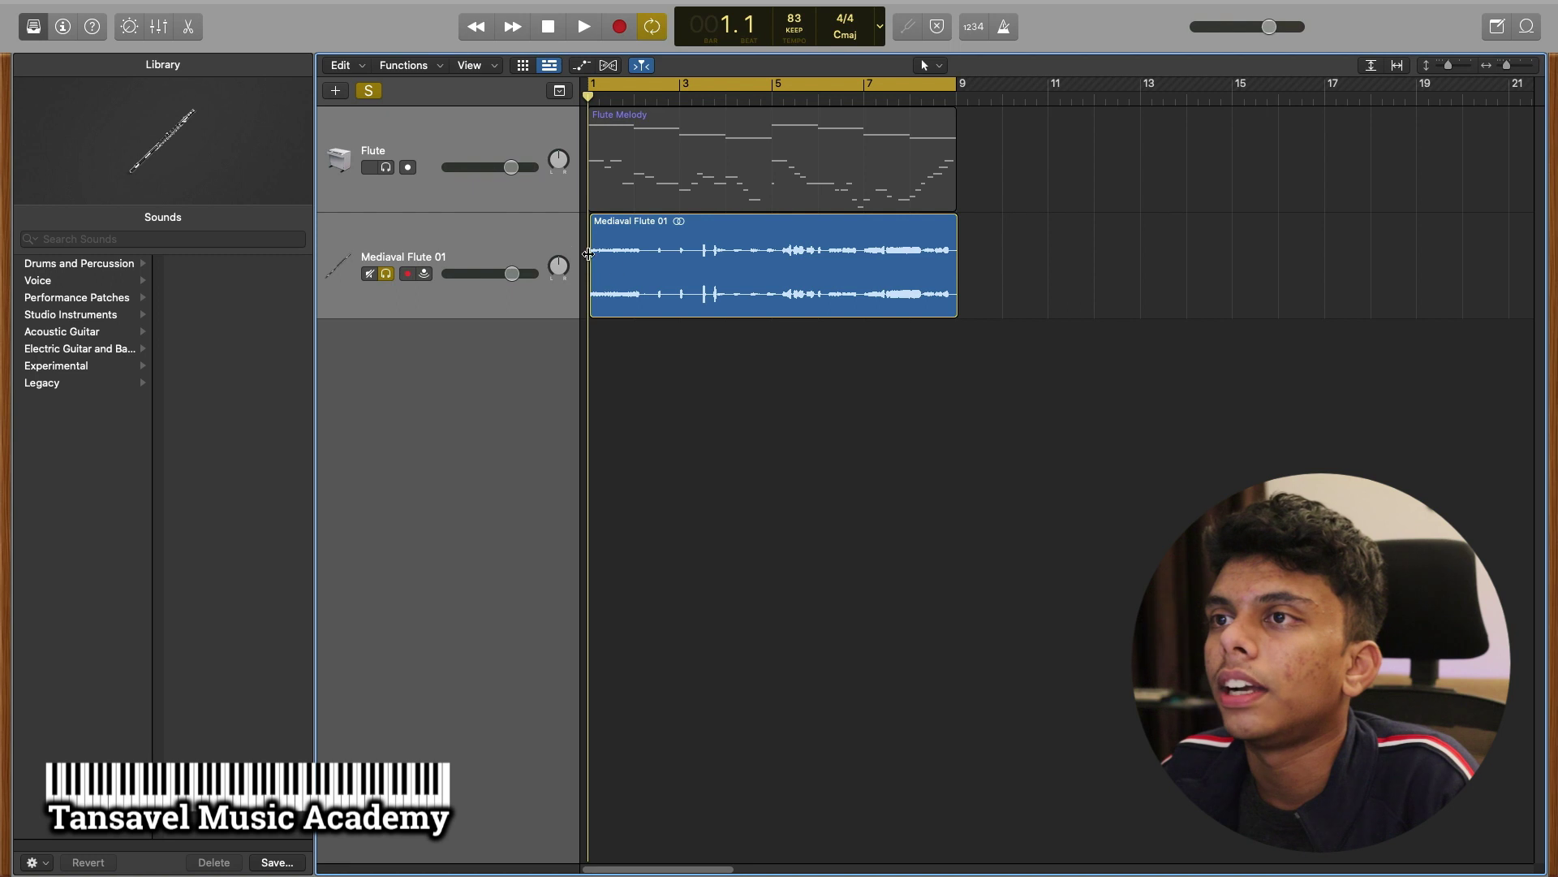
key(space)
Step: Delete the Mediaval Flute 01.5 region from the Mediaval Flute 01 track
click(659, 281)
double_click(659, 282)
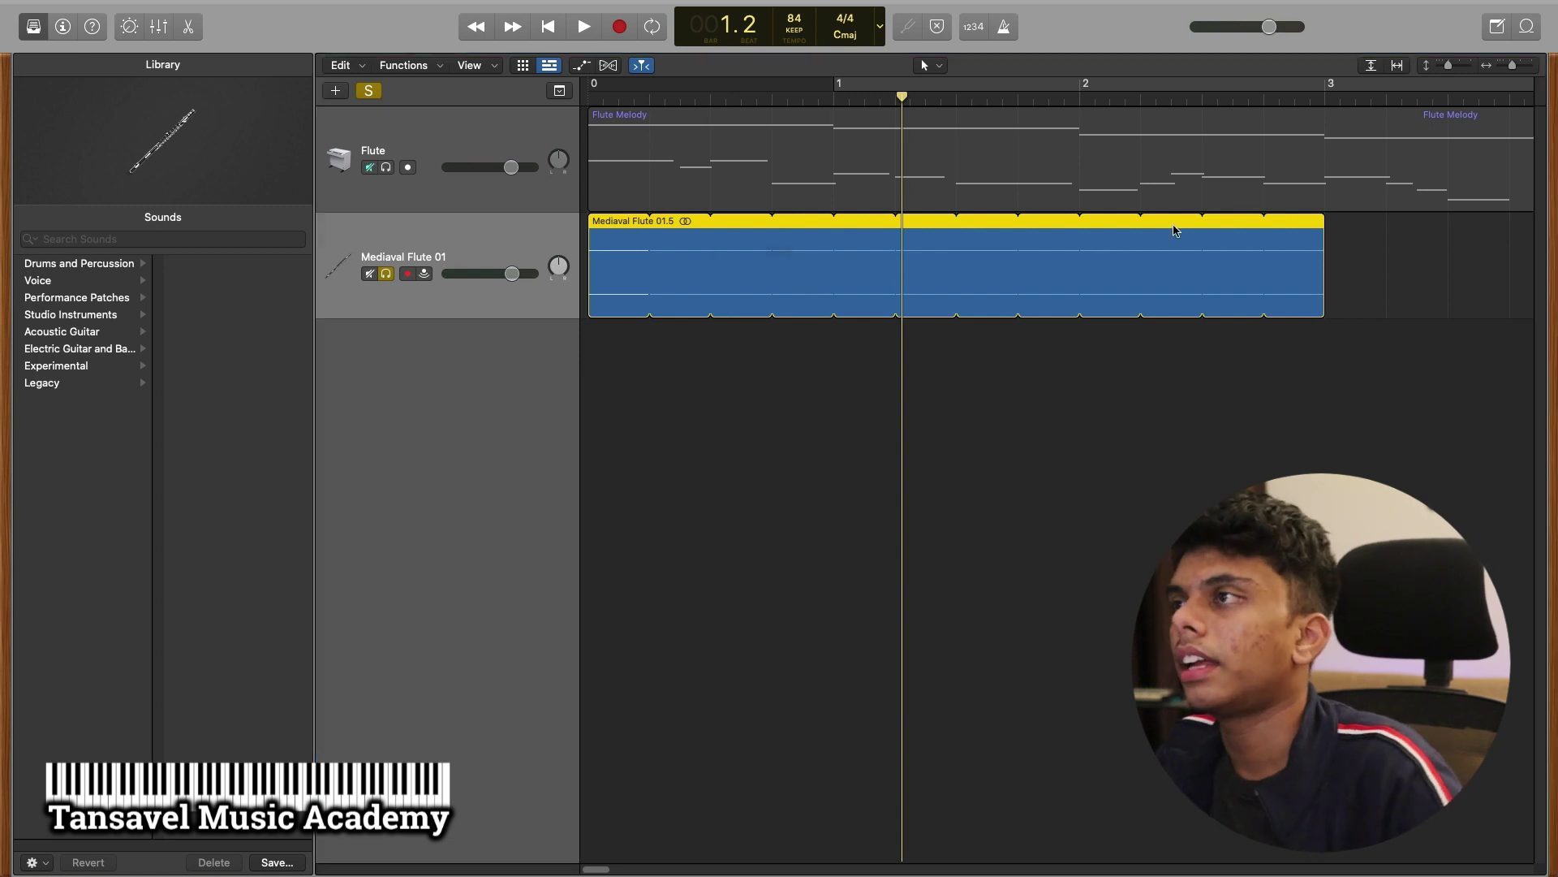
key(Delete)
click(930, 293)
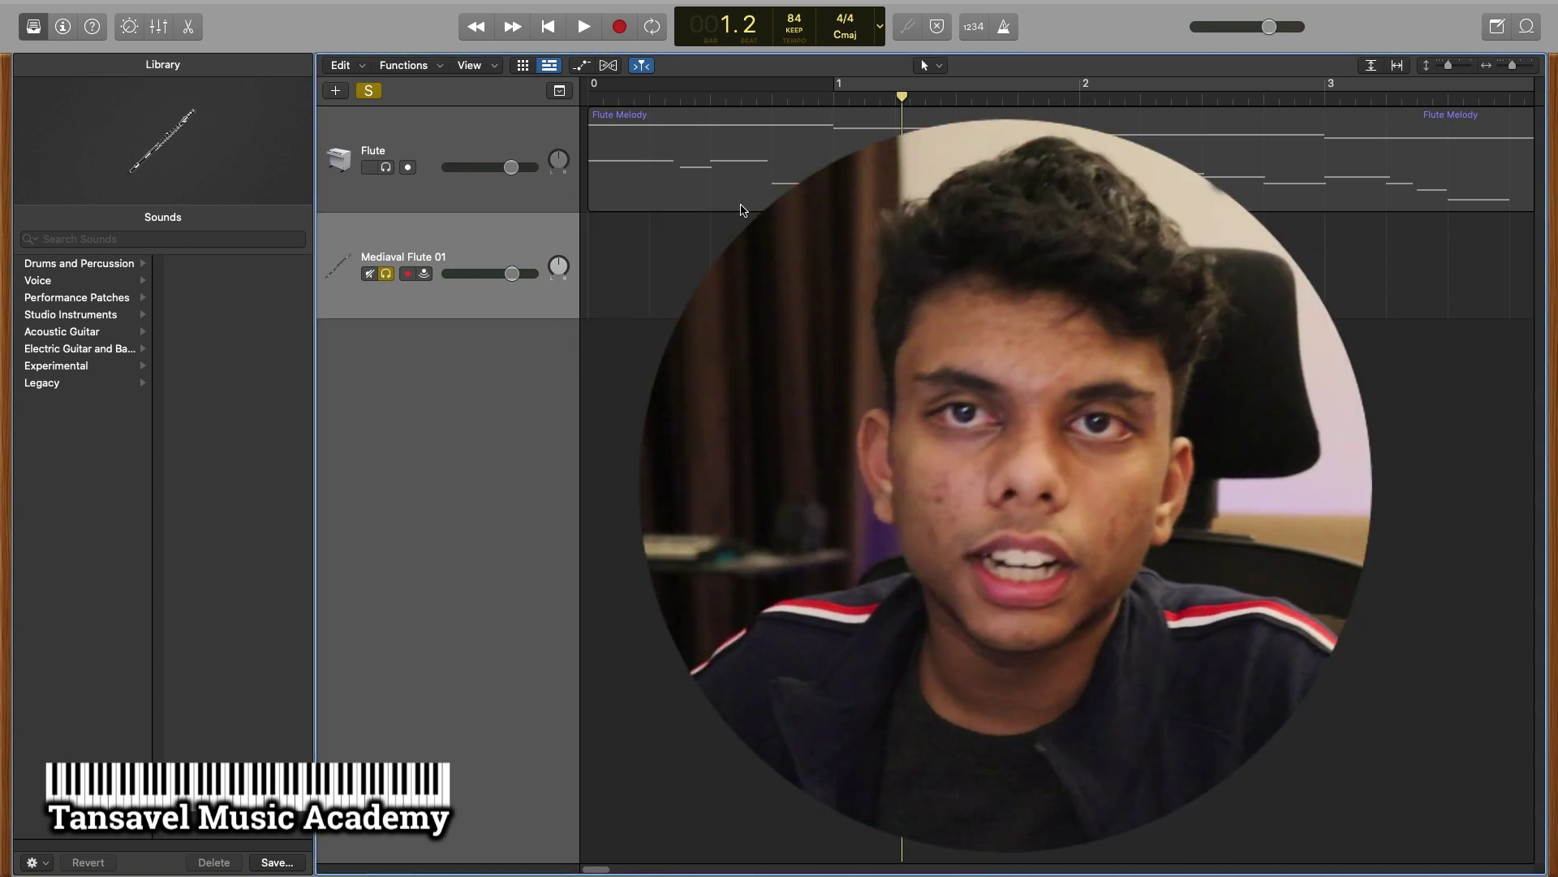